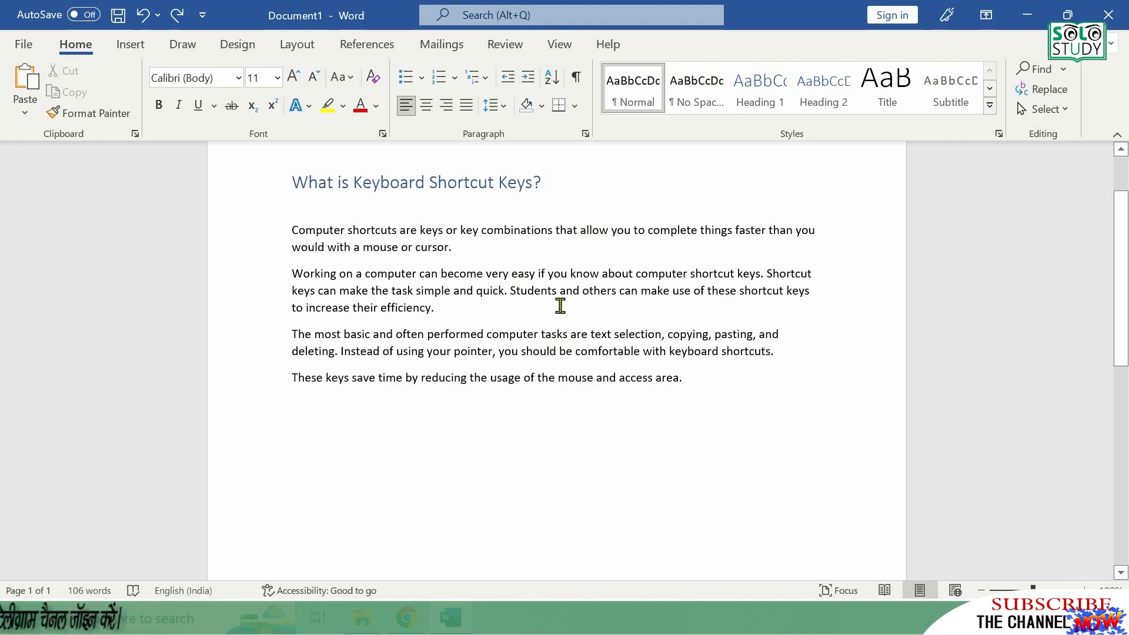
- Select all the text in the document, bring up its context options and clear the selection
left_click(560, 305)
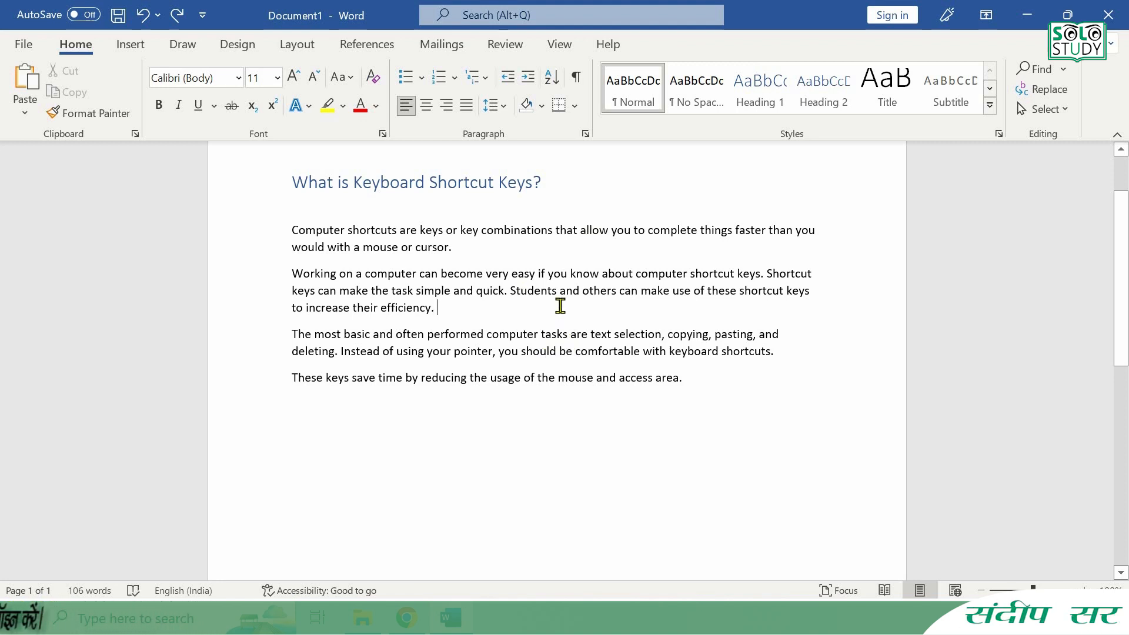
key("ctrl+a")
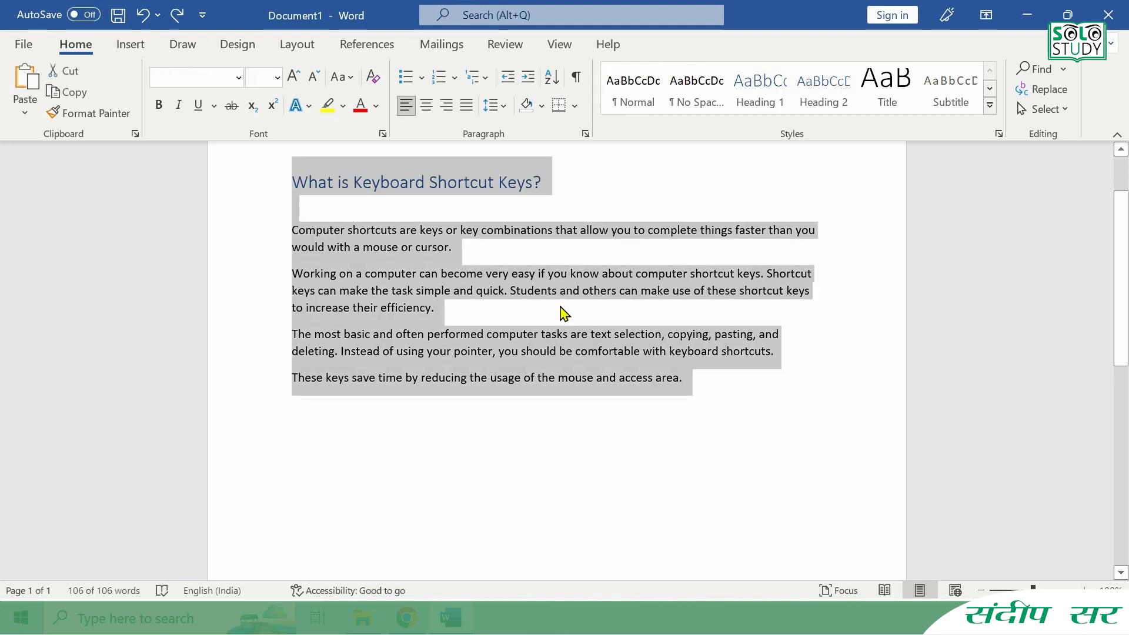
right_click(544, 276)
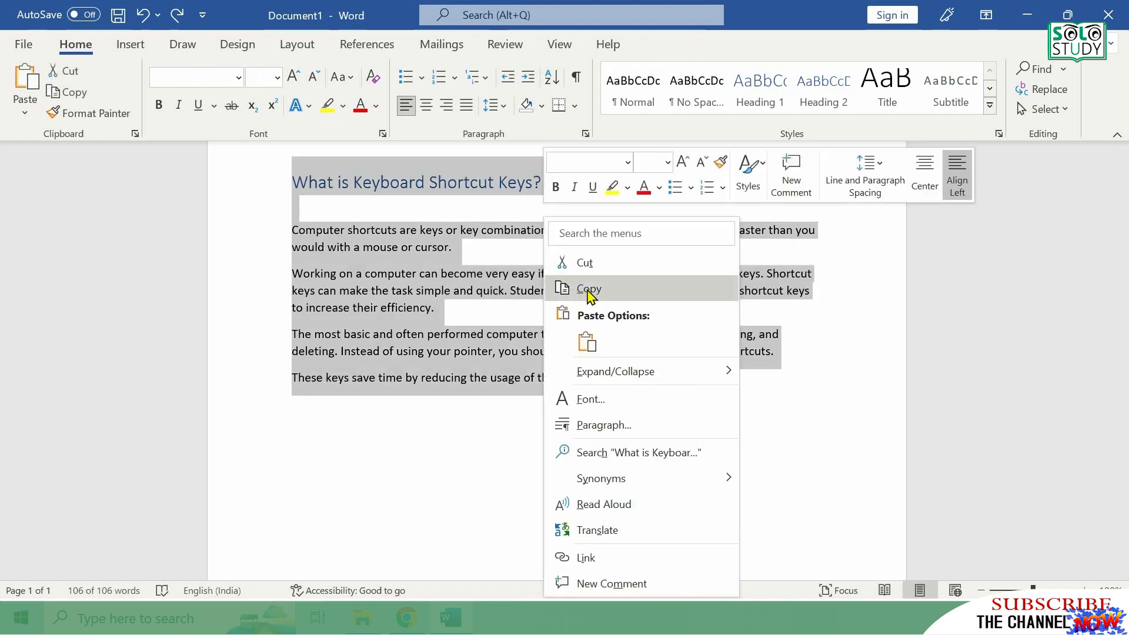
left_click(506, 253)
left_click(505, 252)
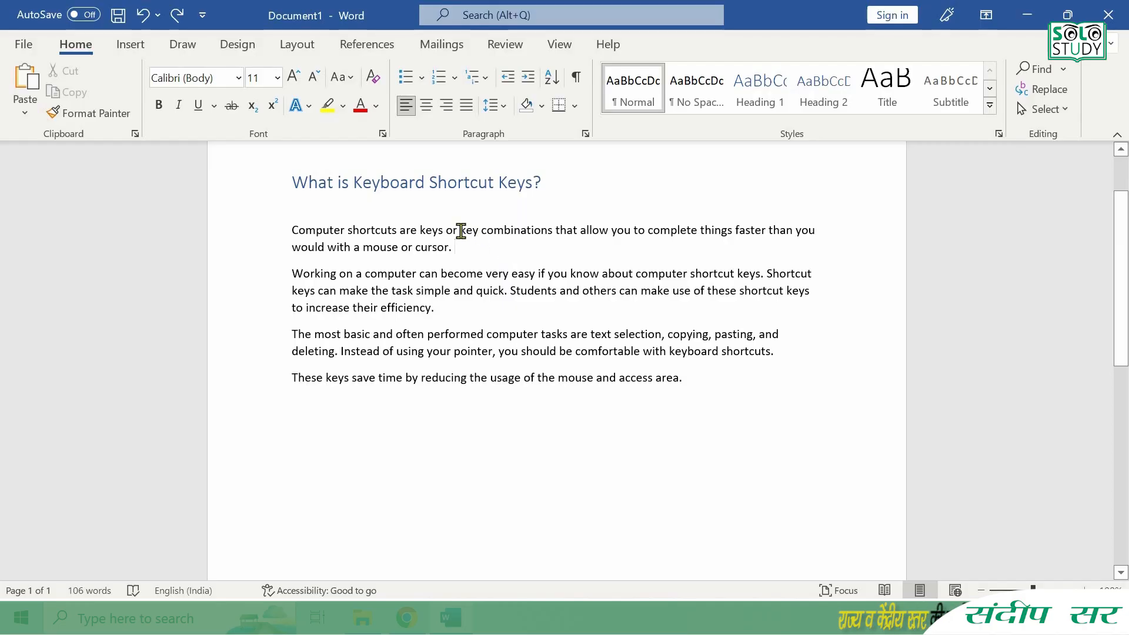
- Make the words "key combinations" in the first body paragraph bold
left_click_drag(461, 230, 518, 238)
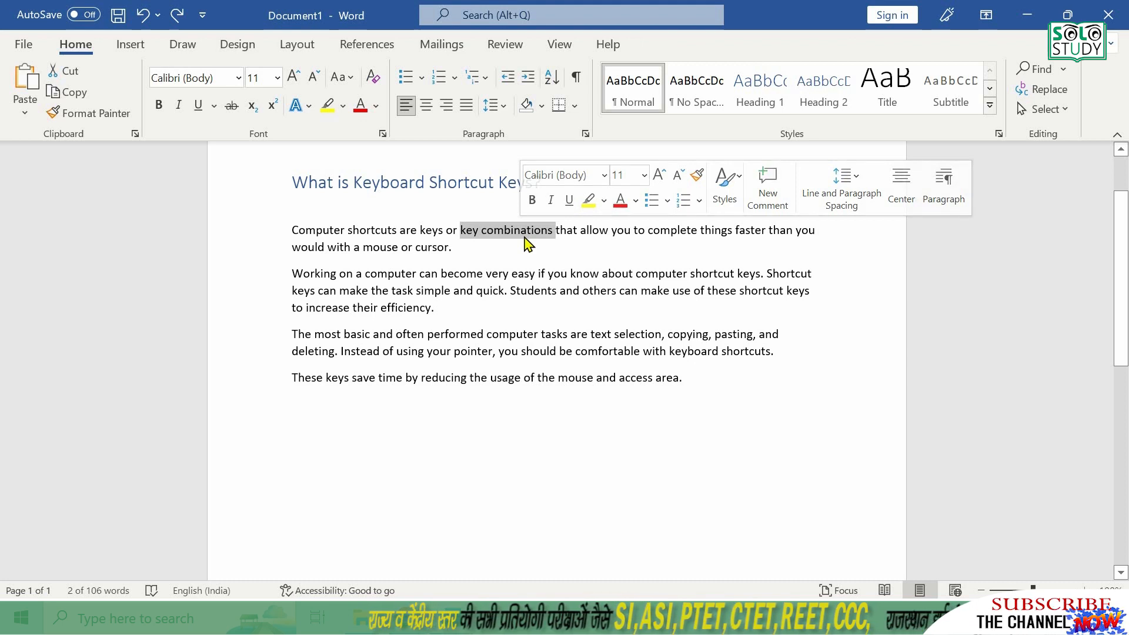
key("ctrl+b")
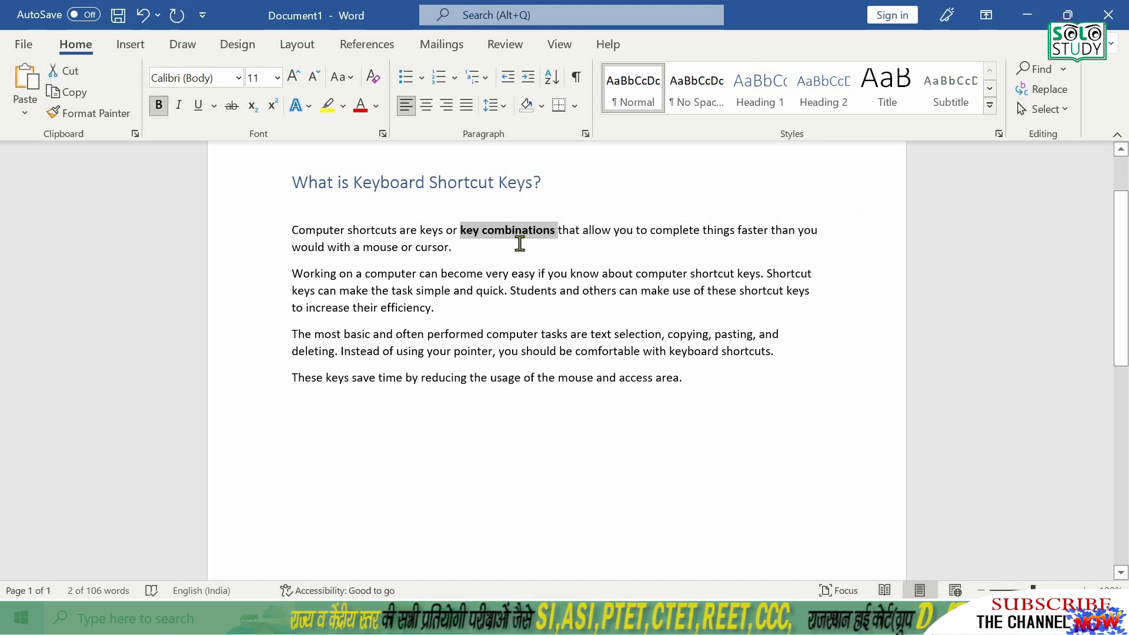
left_click(520, 243)
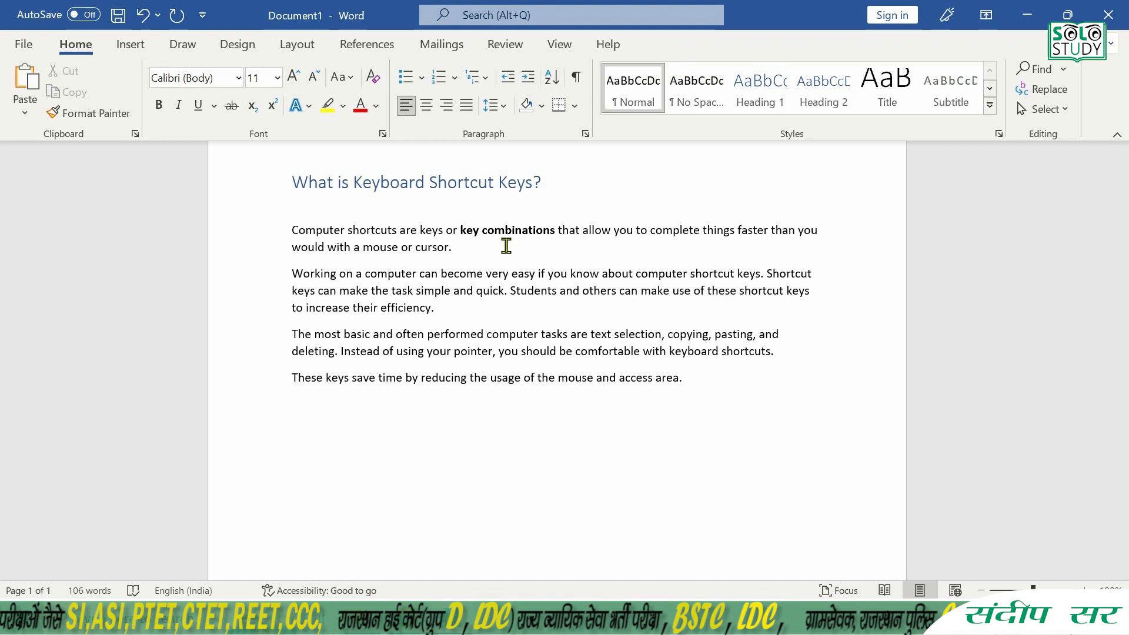
- Select the first body paragraph, clear the selection and switch to File Explorer
left_click_drag(455, 248, 307, 238)
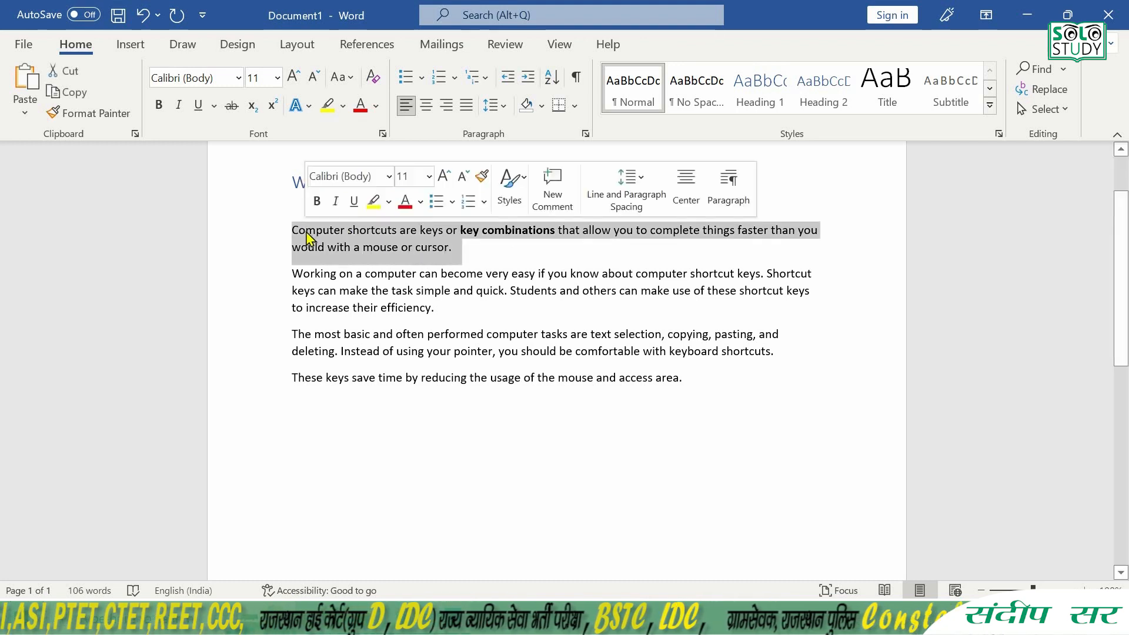
left_click(490, 255)
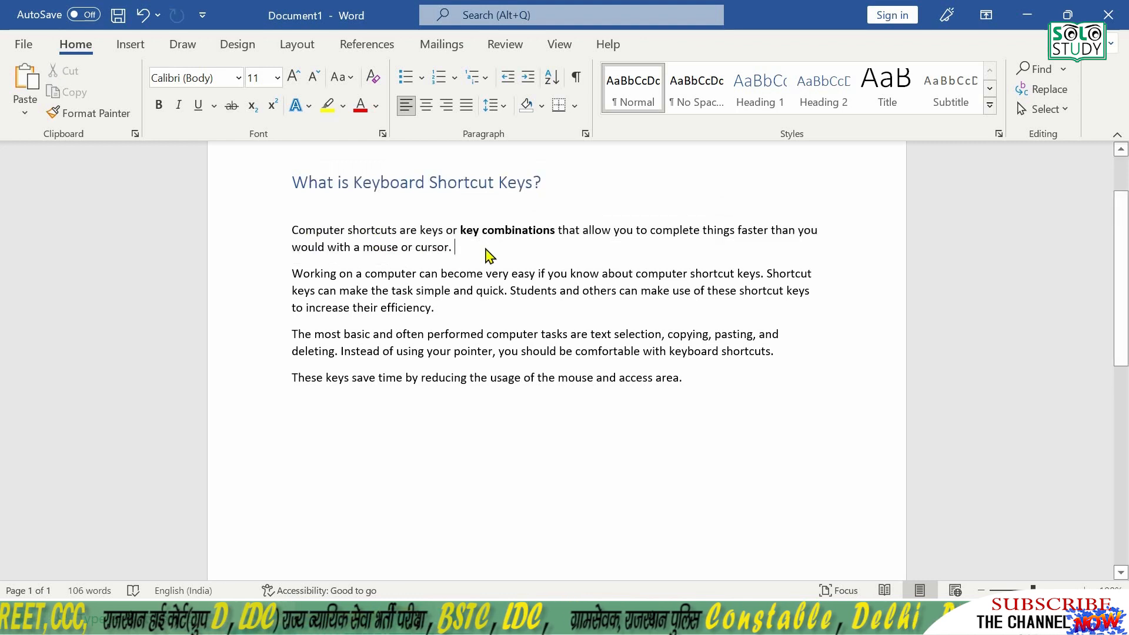
left_click(368, 617)
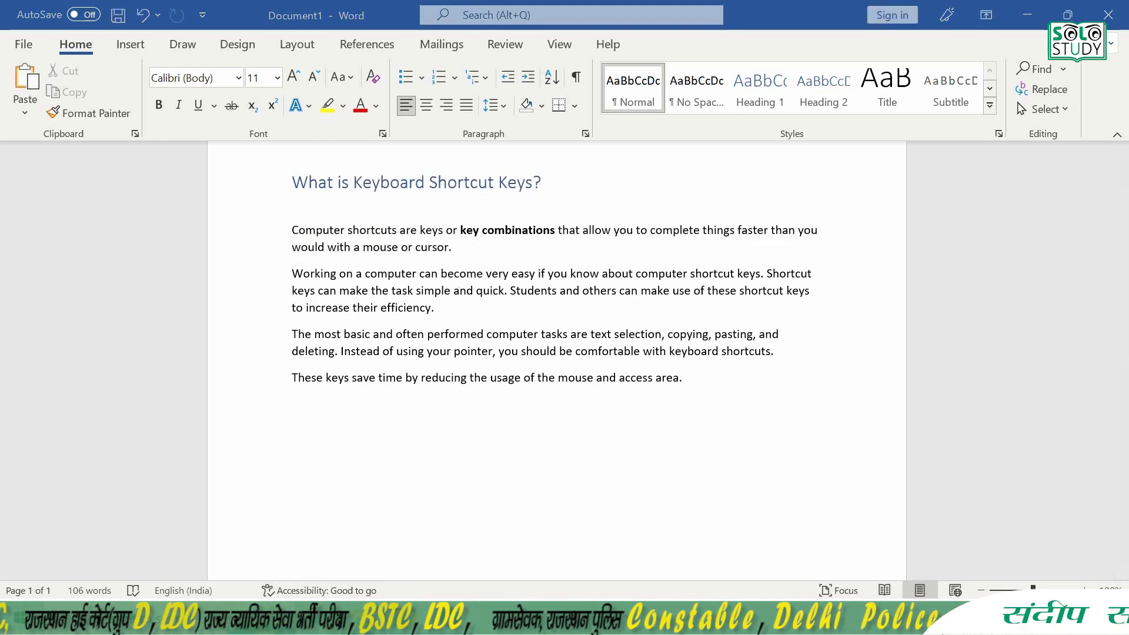
left_click(533, 210)
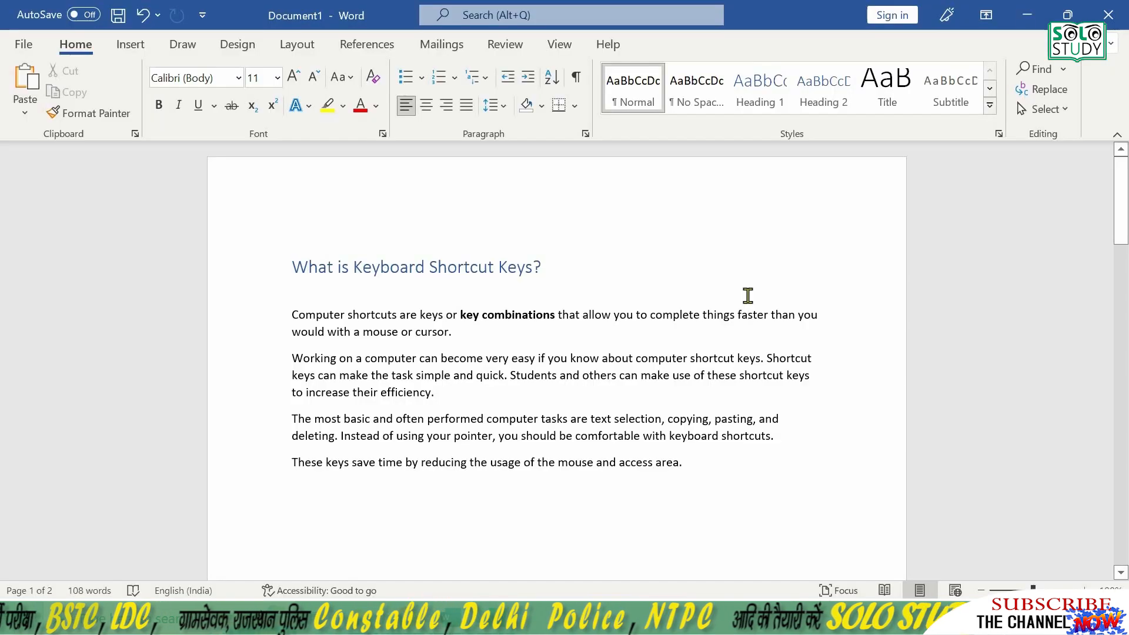
- In Word, view the Font settings for the text in the first body paragraph and close them without changes
left_click(747, 295)
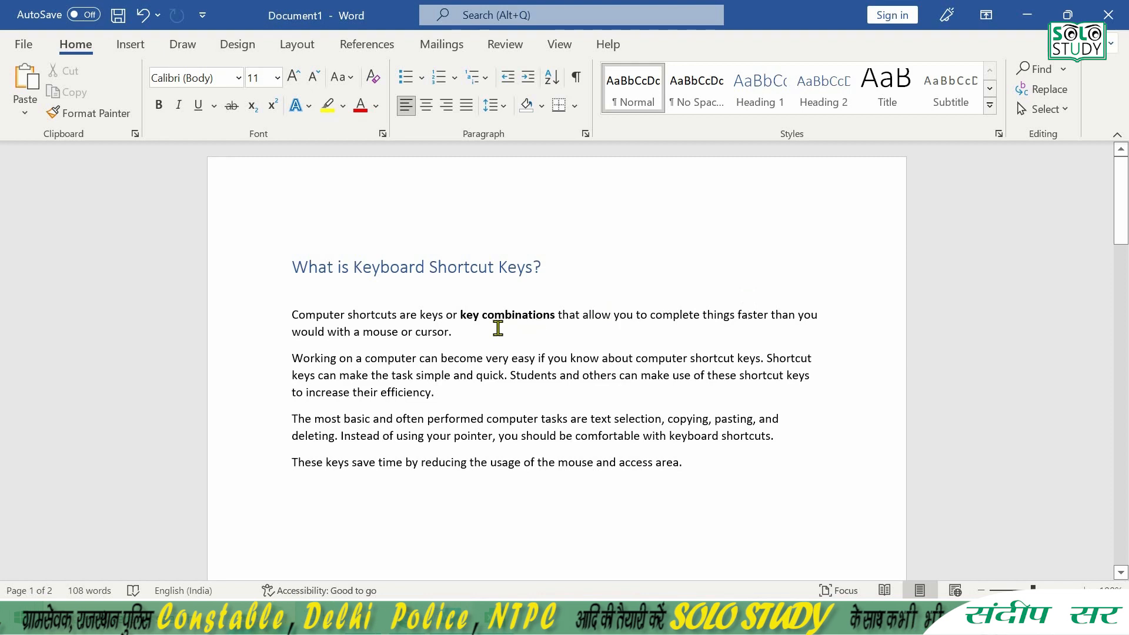
key("ctrl+d")
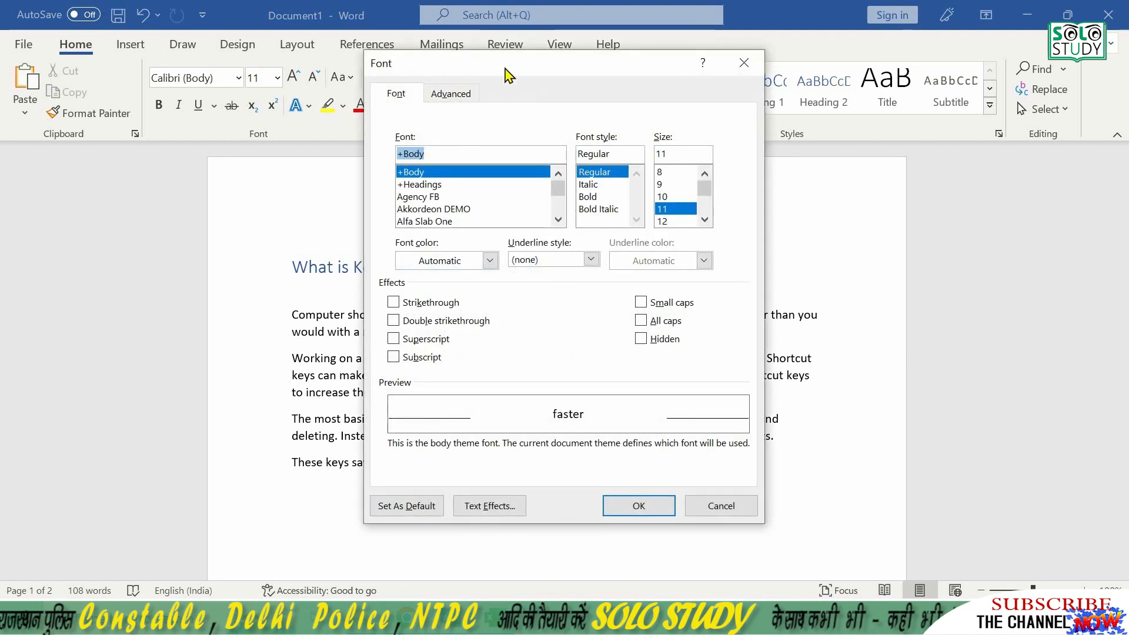
left_click(704, 508)
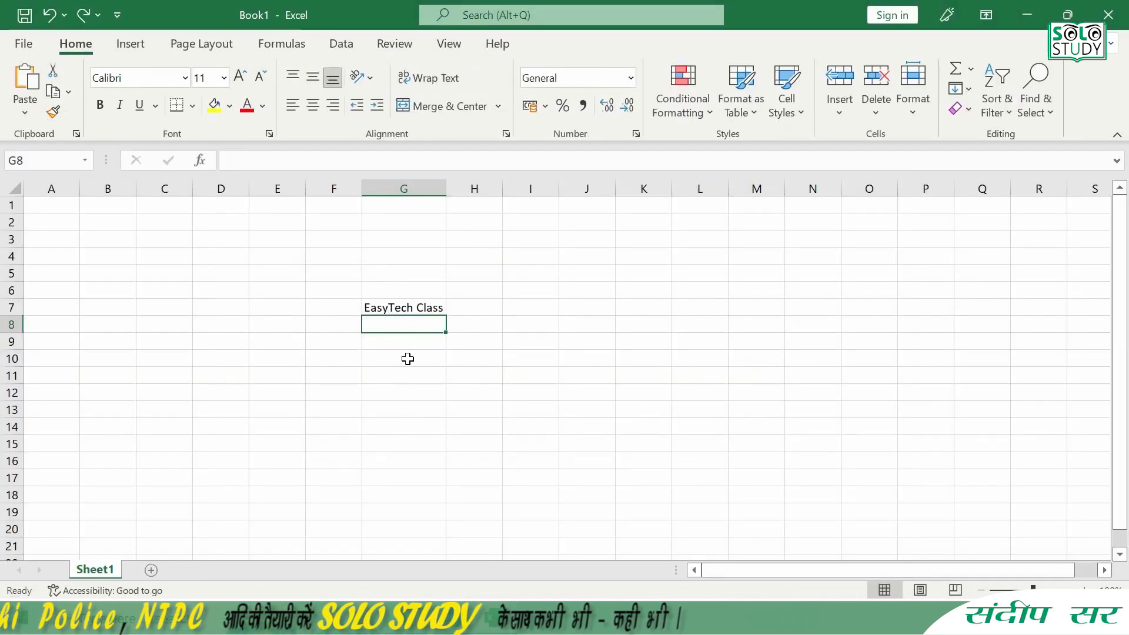
- In Excel, fill the text "EasyTech Class" from cell G7 down into cell G8
left_click(397, 305)
left_click(387, 325)
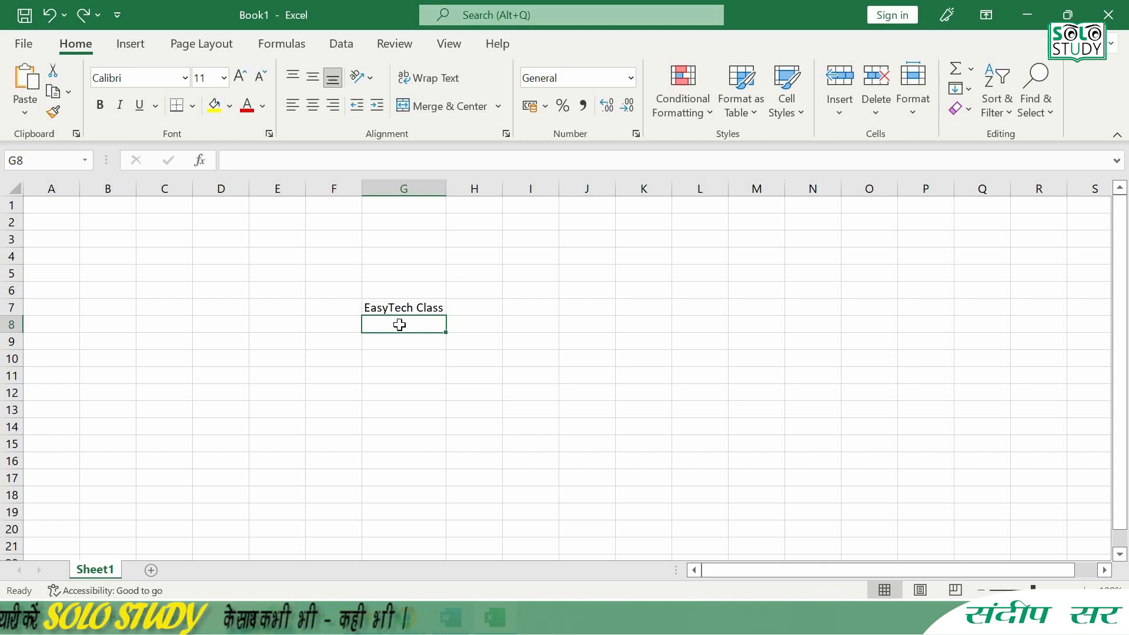
key("ctrl+d")
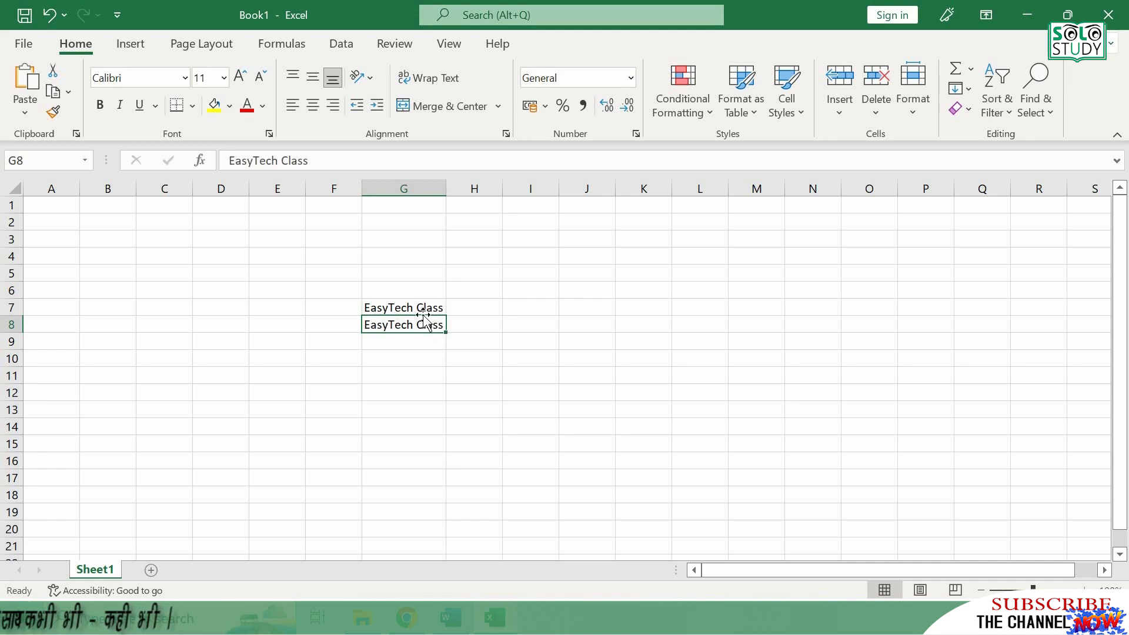
- Switch to Chrome and bookmark the nayaseekhon.com home page in the Bookmarks bar folder
left_click(407, 617)
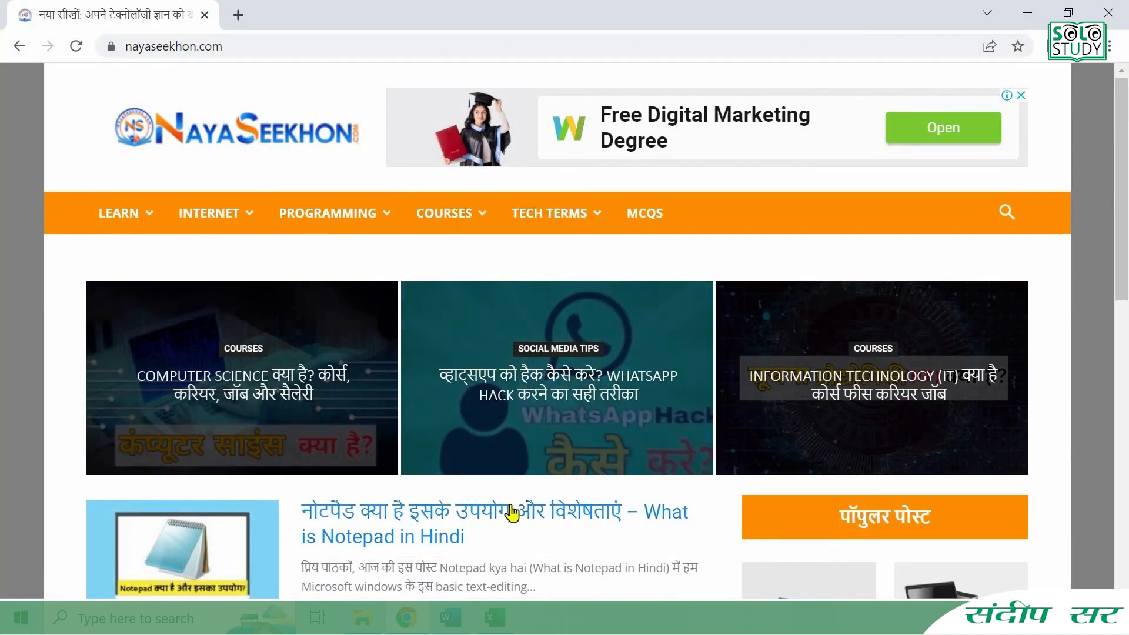
key("ctrl+d")
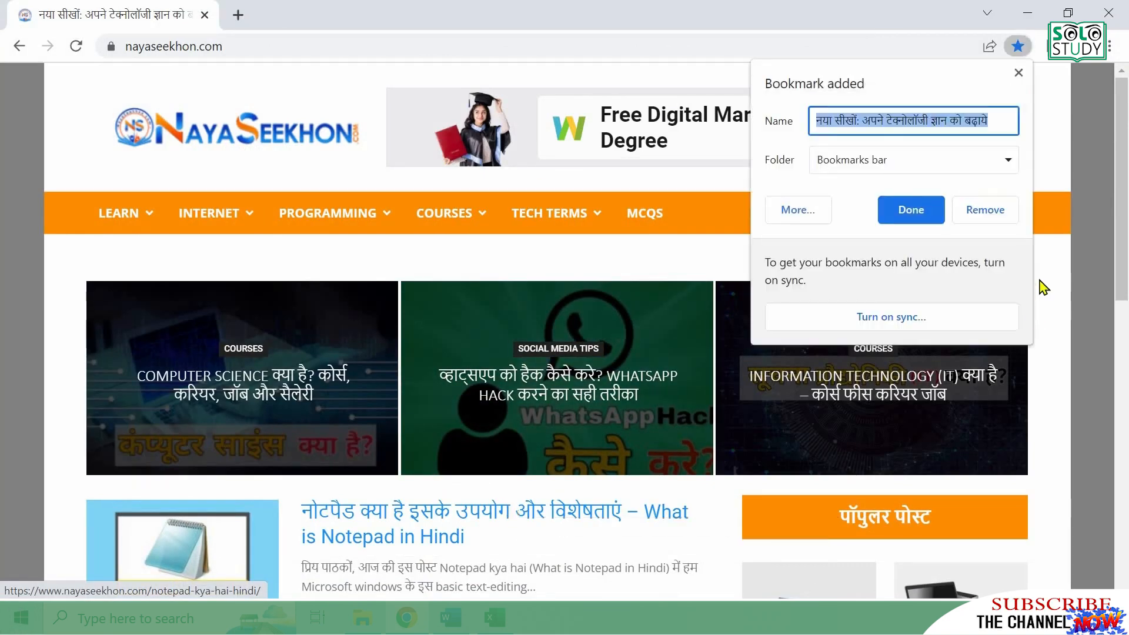
left_click(917, 218)
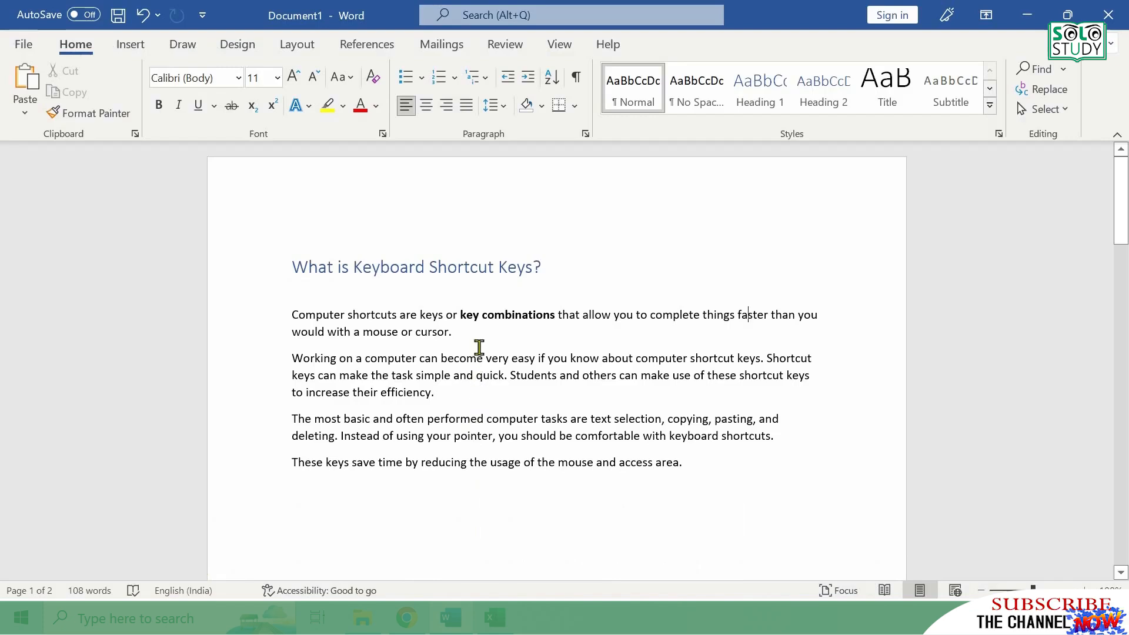
- In the Word document, center the heading "What is Keyboard Shortcut Keys?"
triple_click(454, 267)
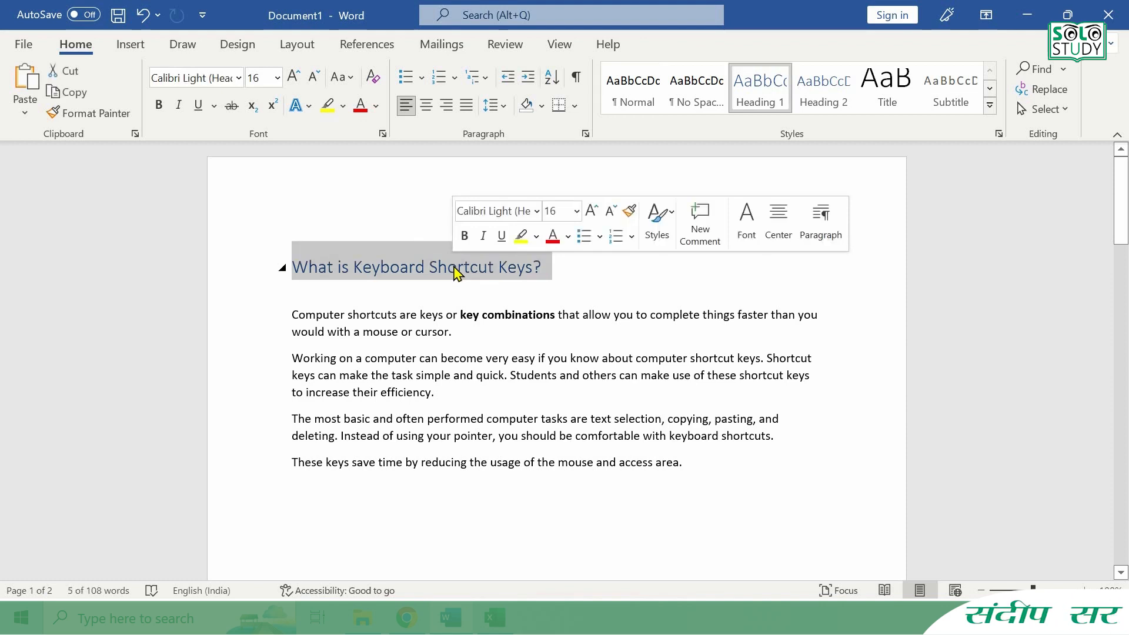
key("ctrl+e")
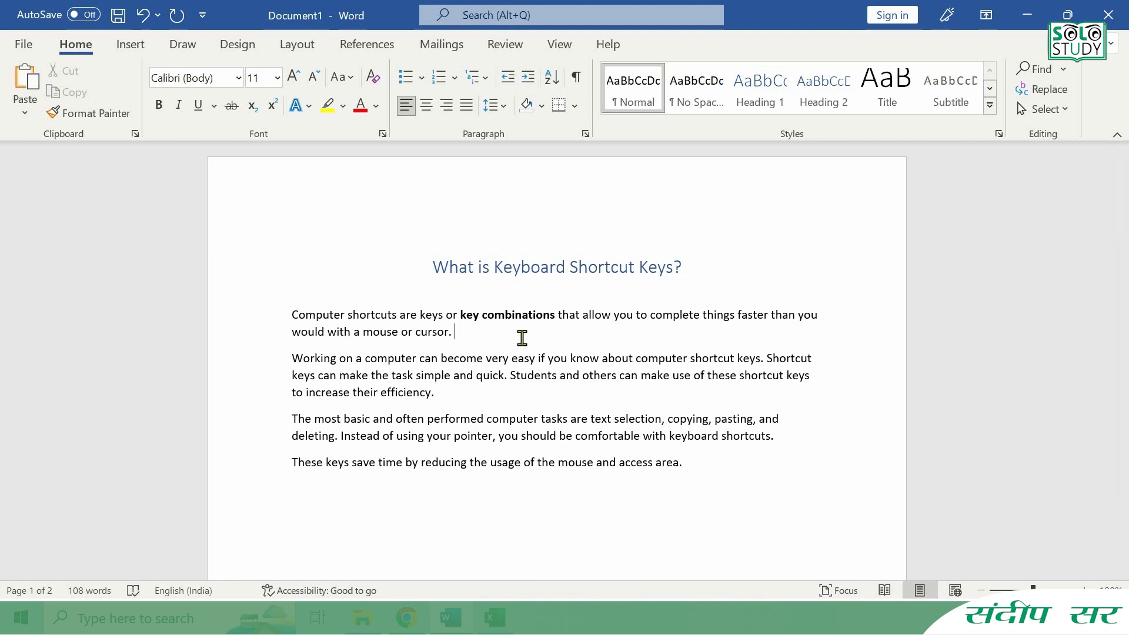
- Search the document for the word "computer" and close the search
key("ctrl+f")
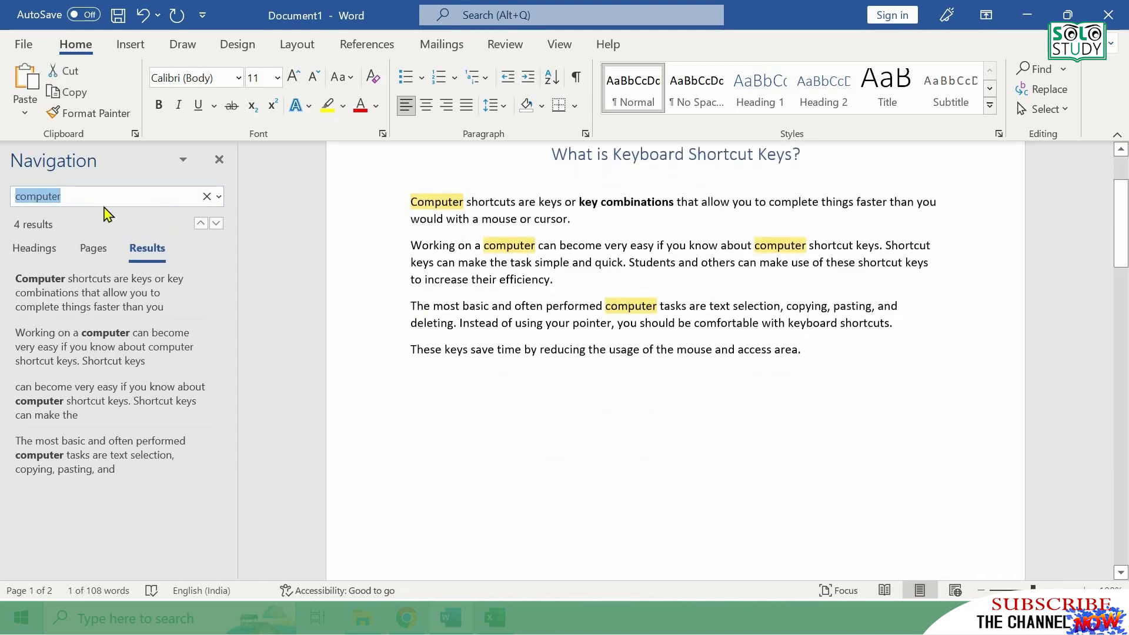
left_click(91, 199)
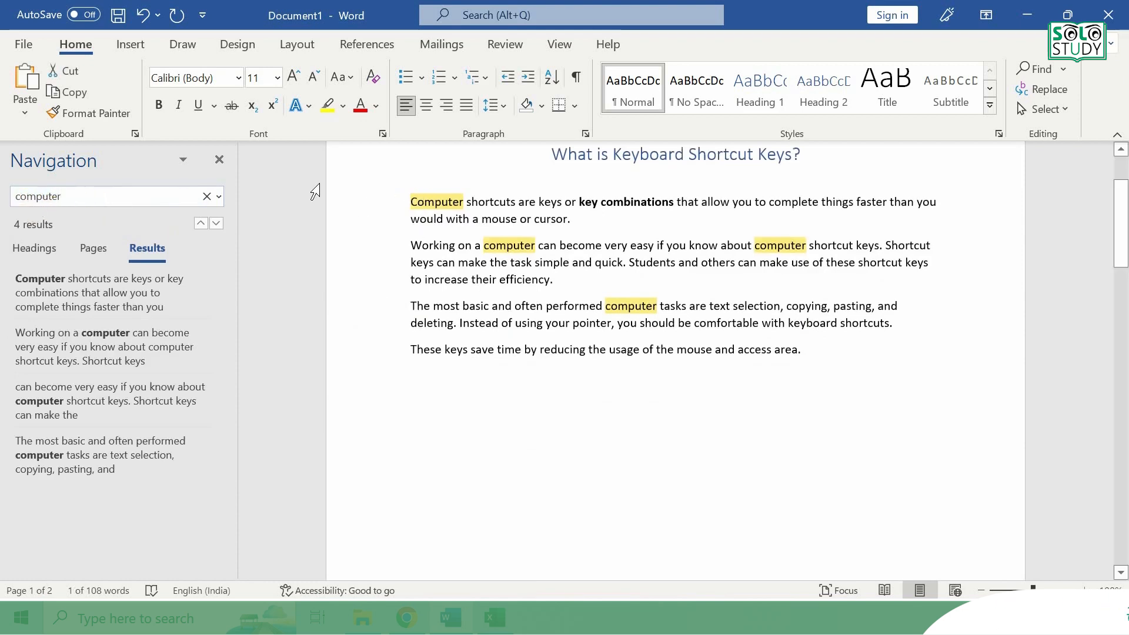
left_click(220, 161)
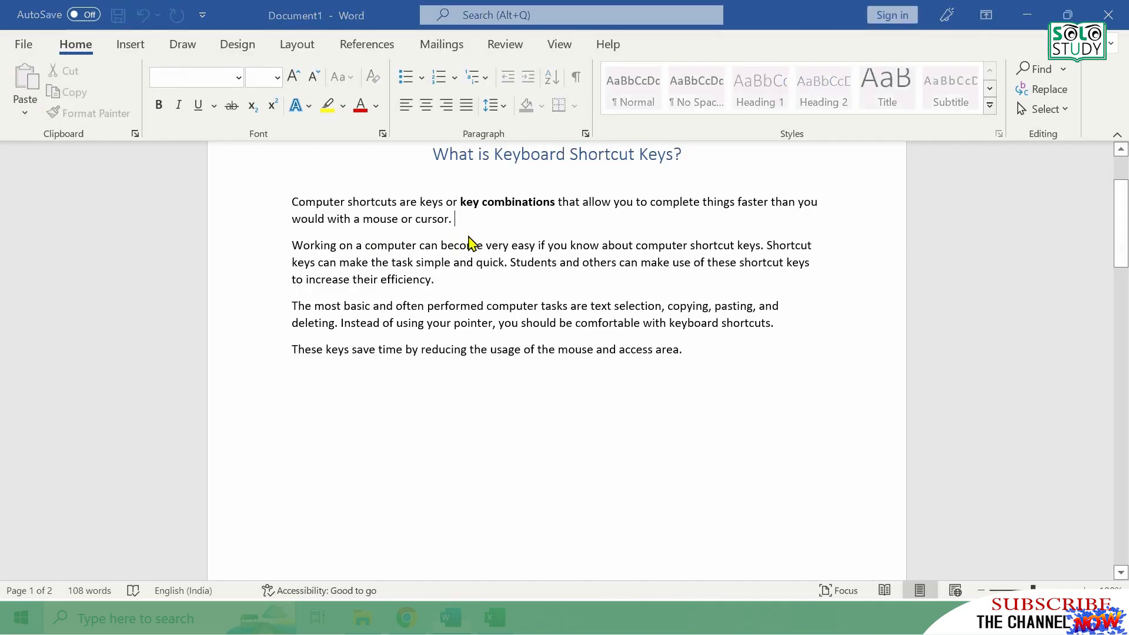
- Use Go To to jump to page 2 of the document and close the dialog
key("ctrl+g")
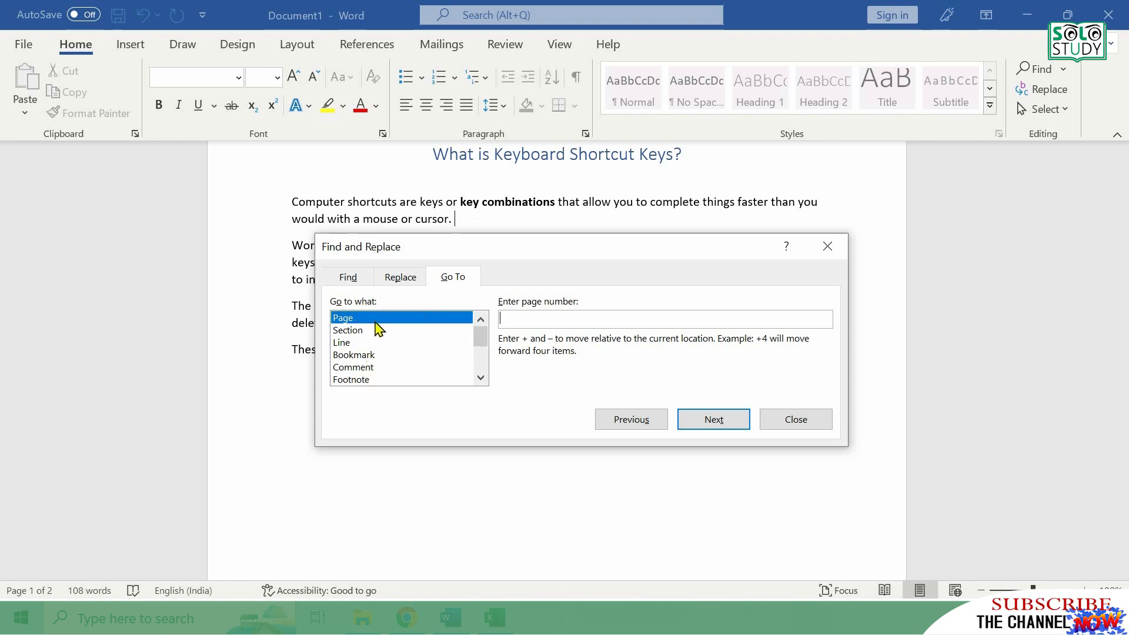
left_click(531, 318)
type("2")
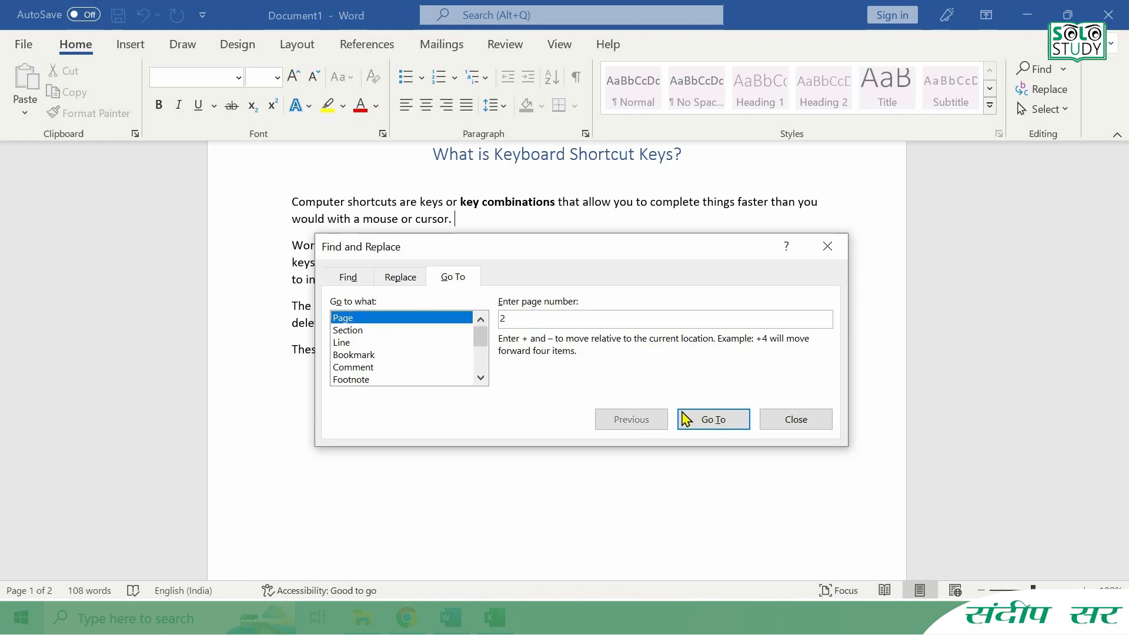
left_click(709, 421)
left_click(775, 428)
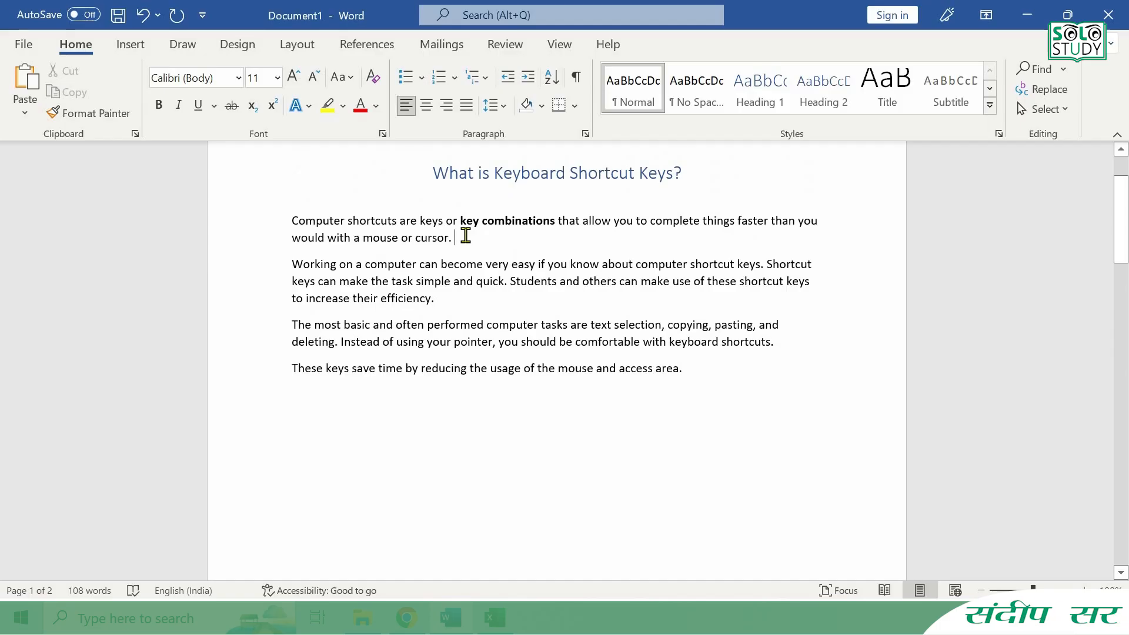
- Set up a replacement of "computer" with "laptop" and cancel it without replacing anything
key("ctrl+h")
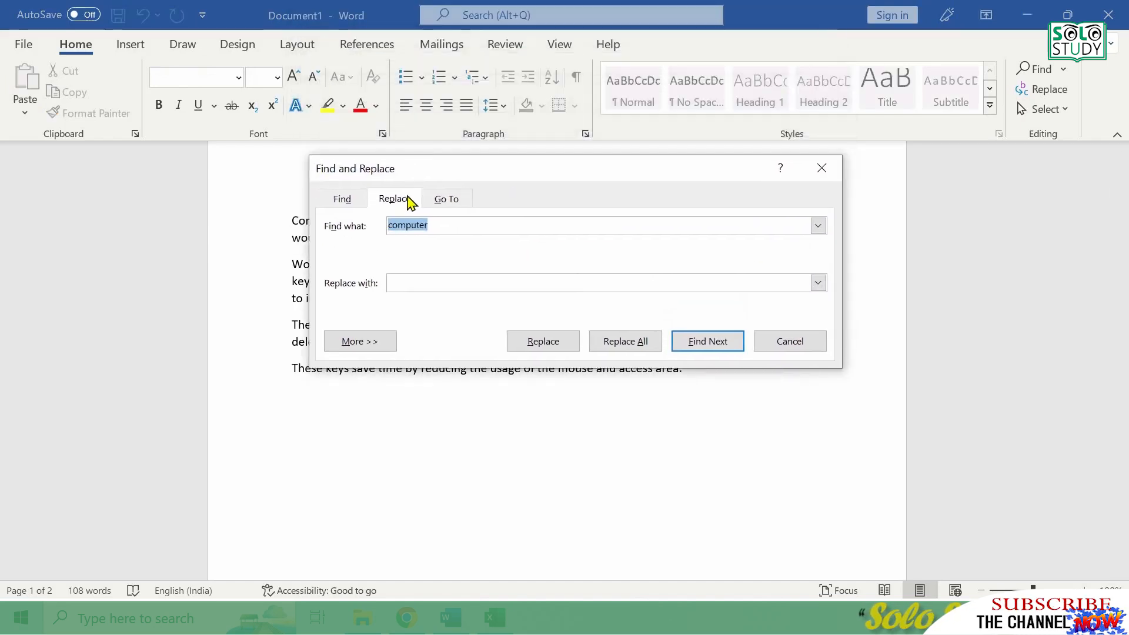
key("Tab")
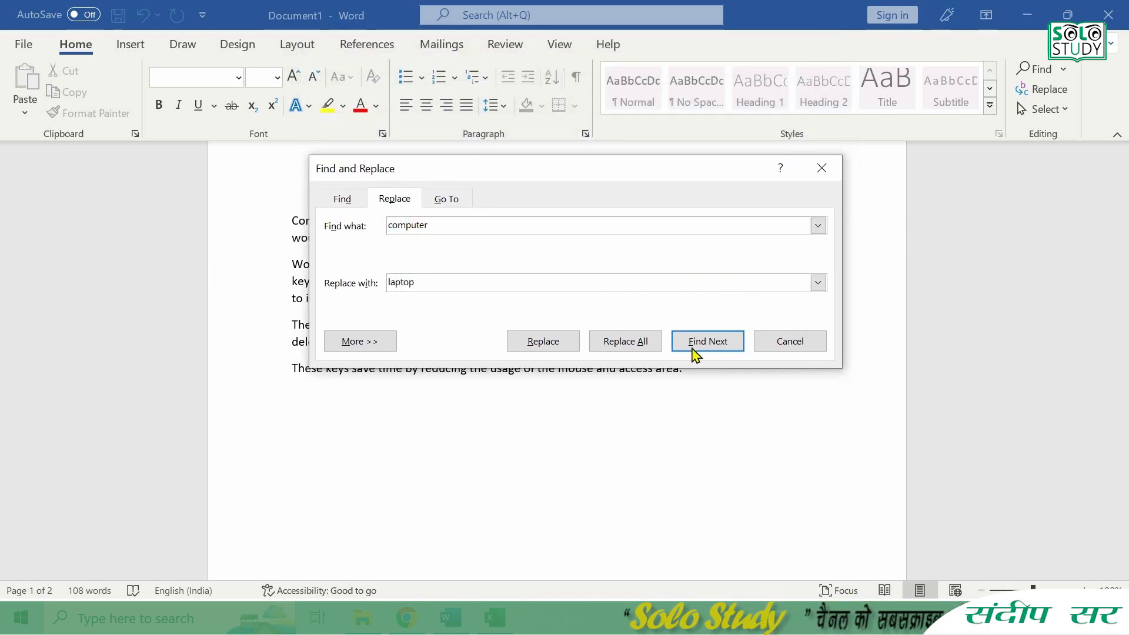
left_click(785, 344)
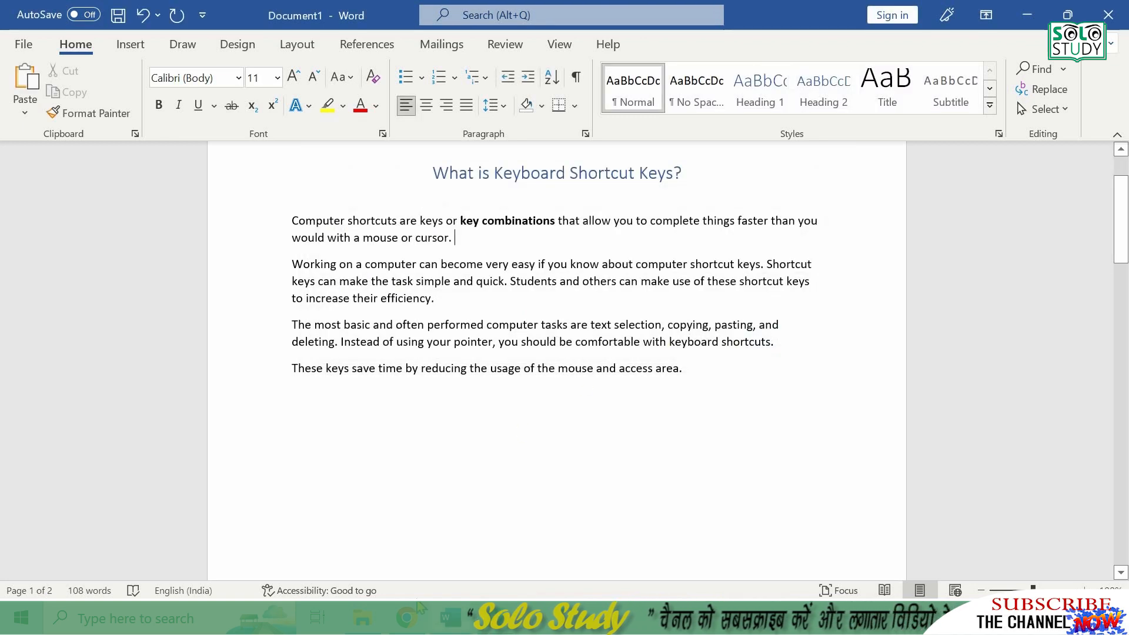
- Switch to Chrome and open the browsing history
left_click(407, 618)
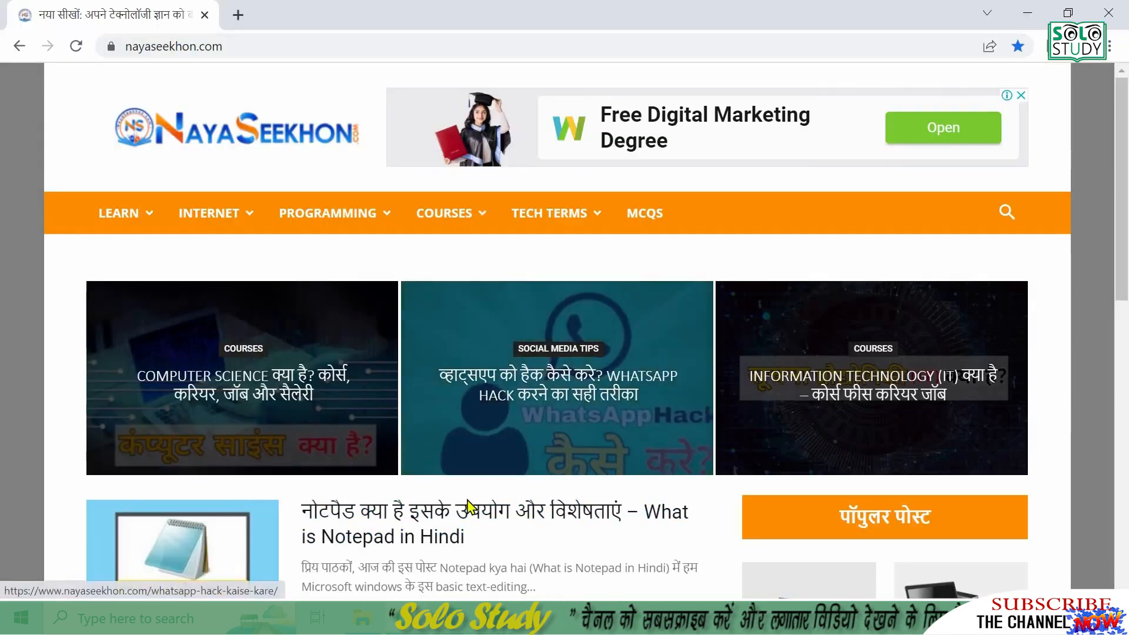
key("ctrl+h")
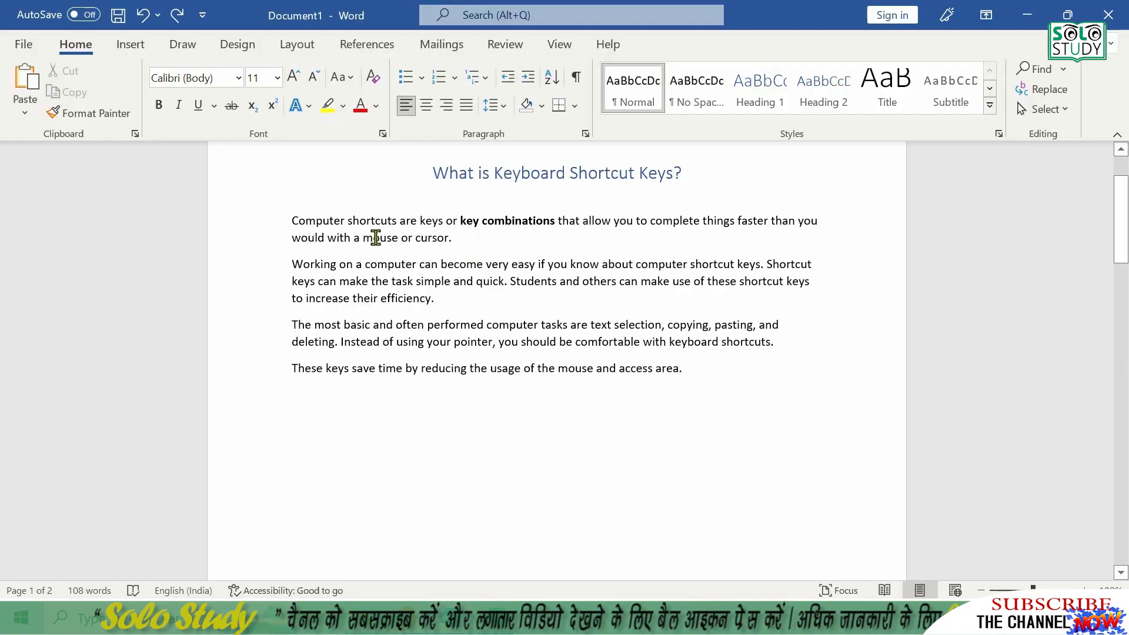
- In Word, italicize the word "mouse" in the first body paragraph
double_click(374, 237)
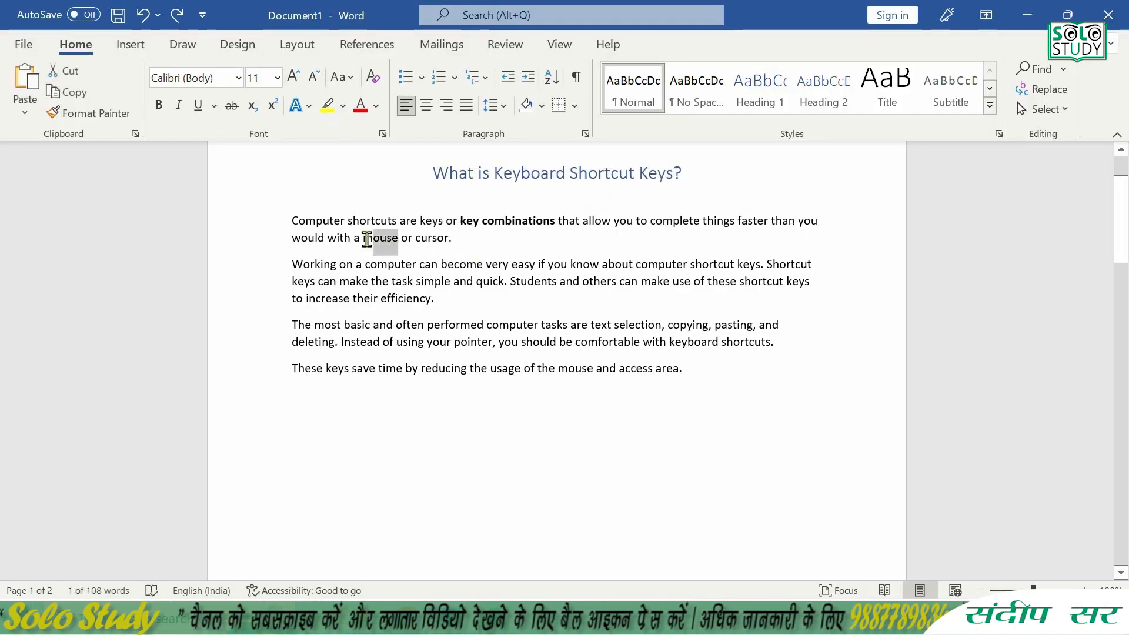
key("ctrl+i")
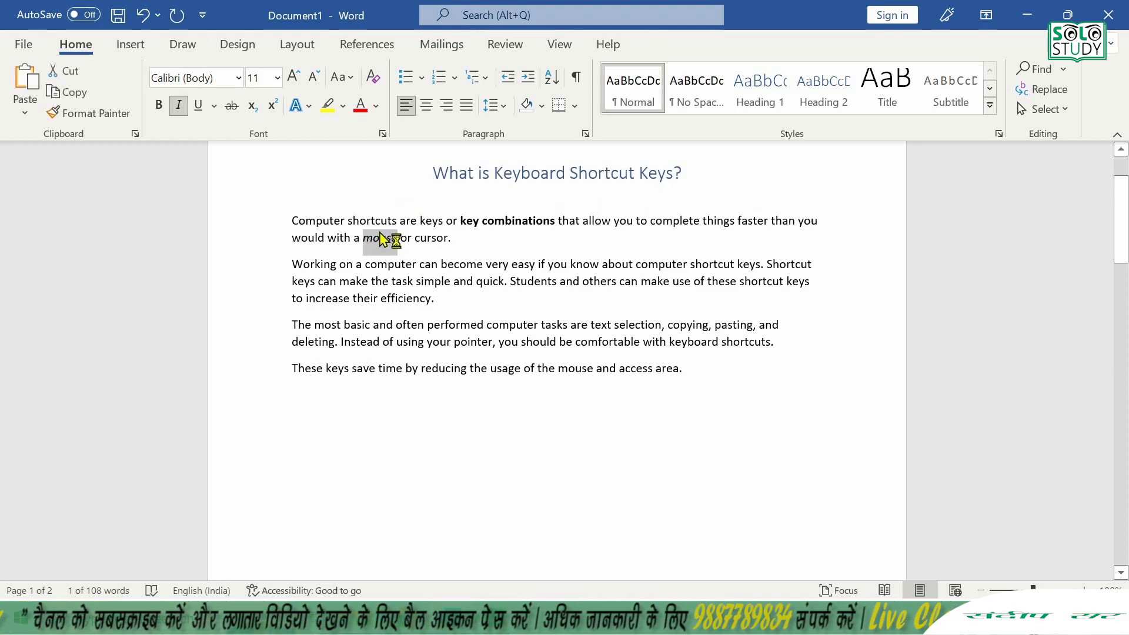
left_click(470, 238)
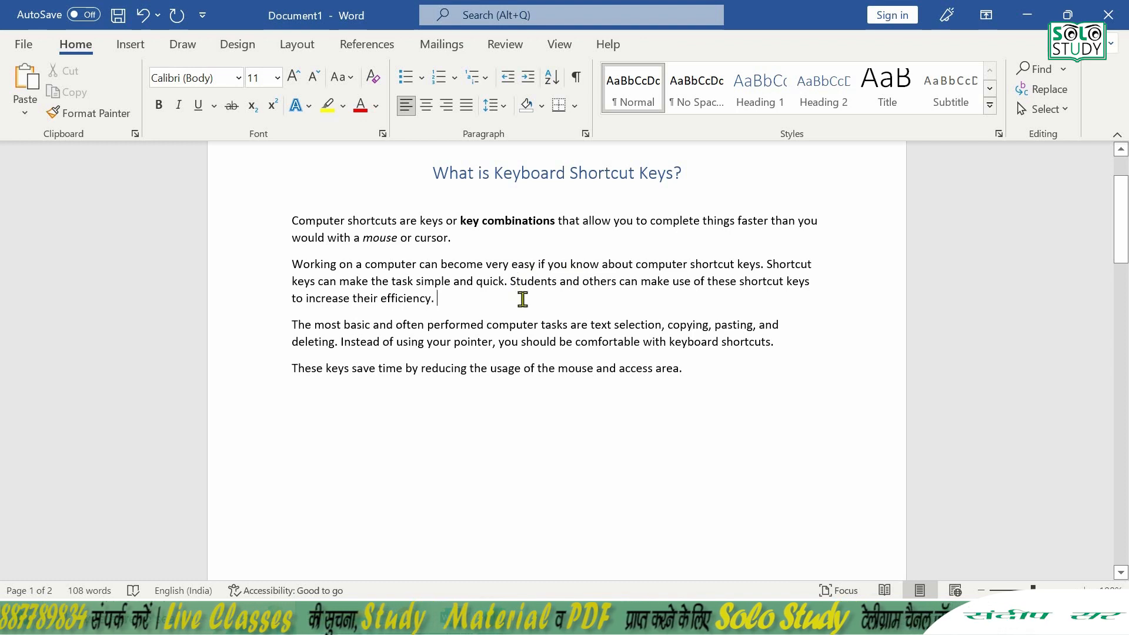
- Justify the second body paragraph, which begins "Working on a computer"
key("ctrl+j")
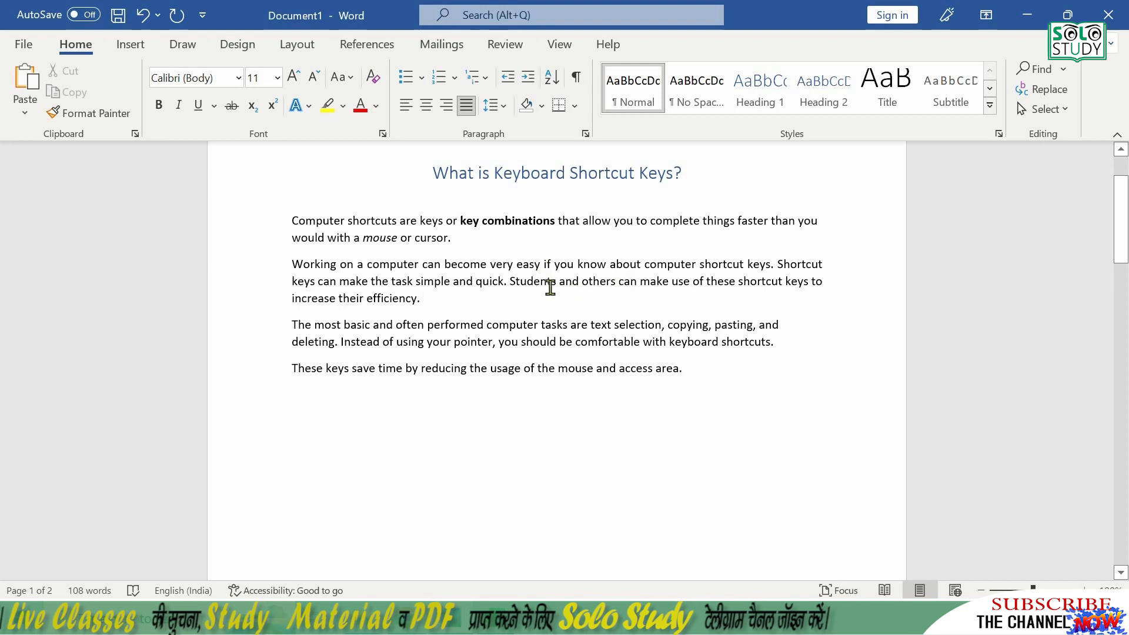
left_click(821, 281)
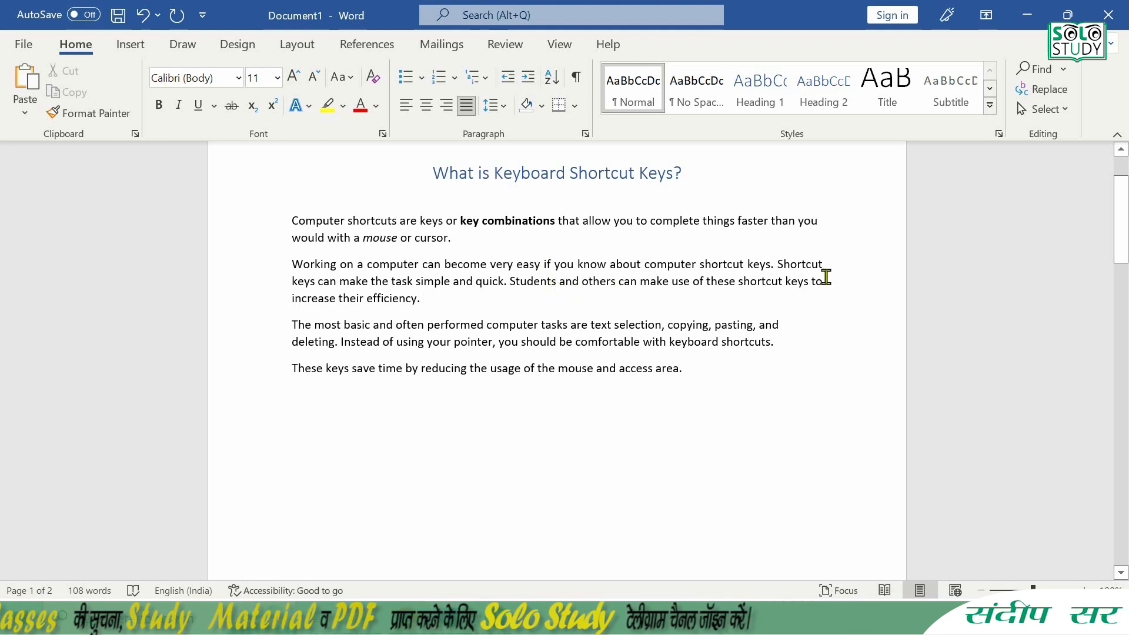
left_click(290, 264)
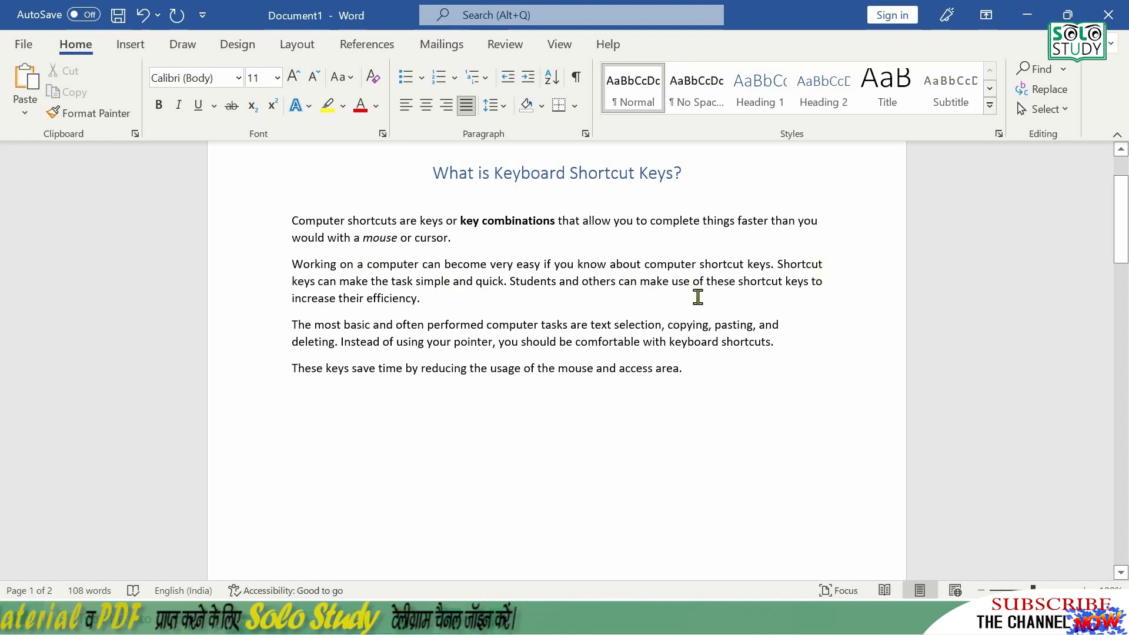
left_click(609, 298)
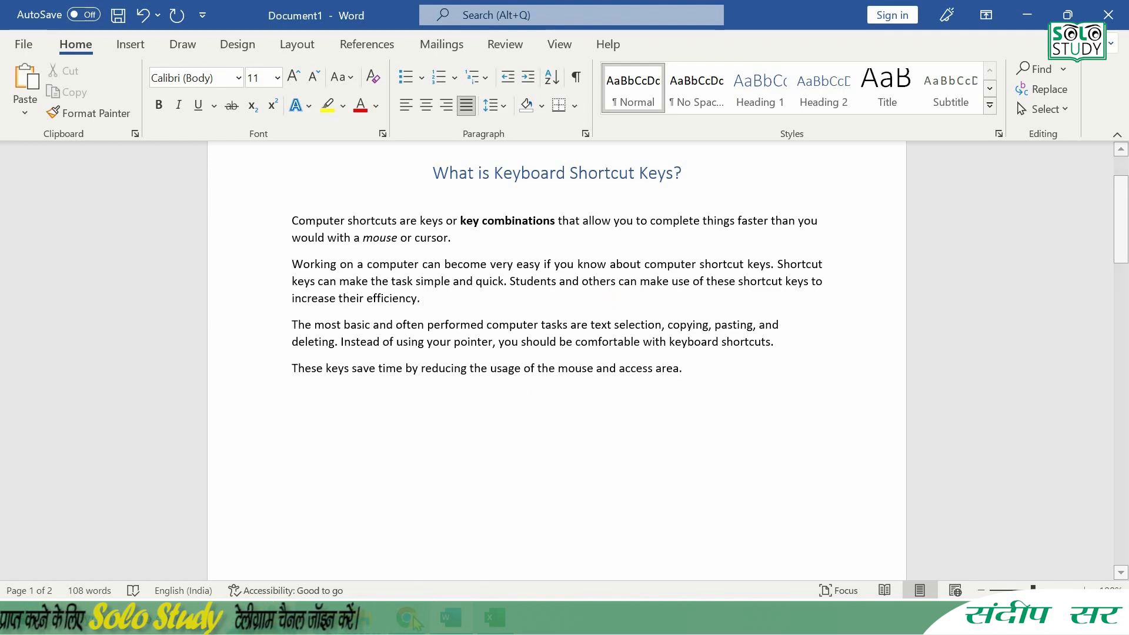
- Switch to Chrome and open the browser's downloads page
key("alt+Tab")
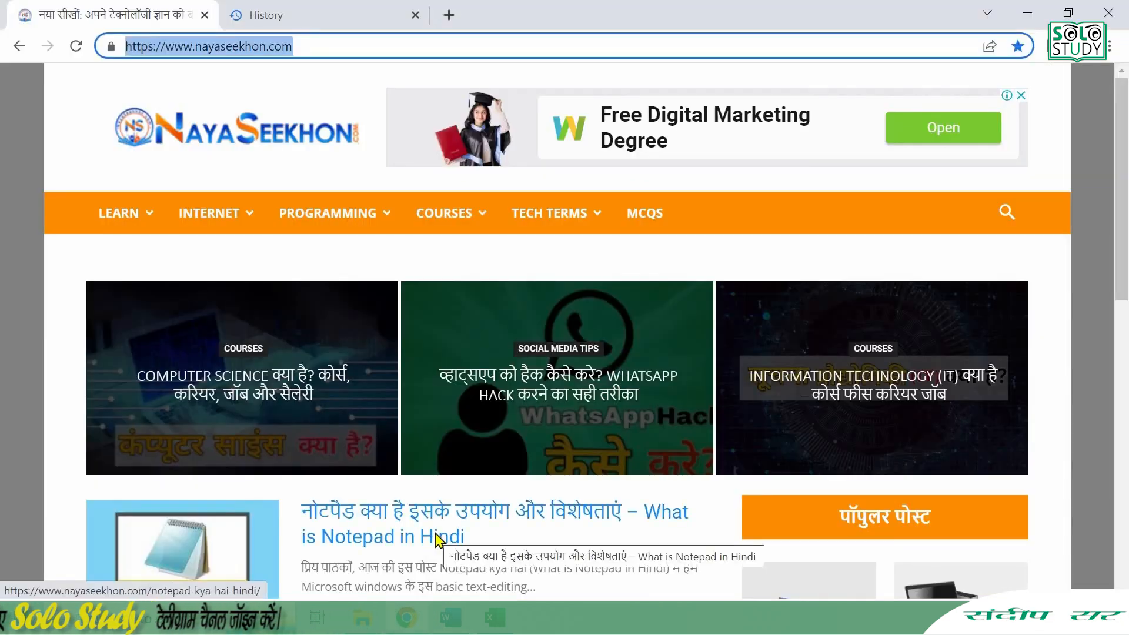
key("ctrl+j")
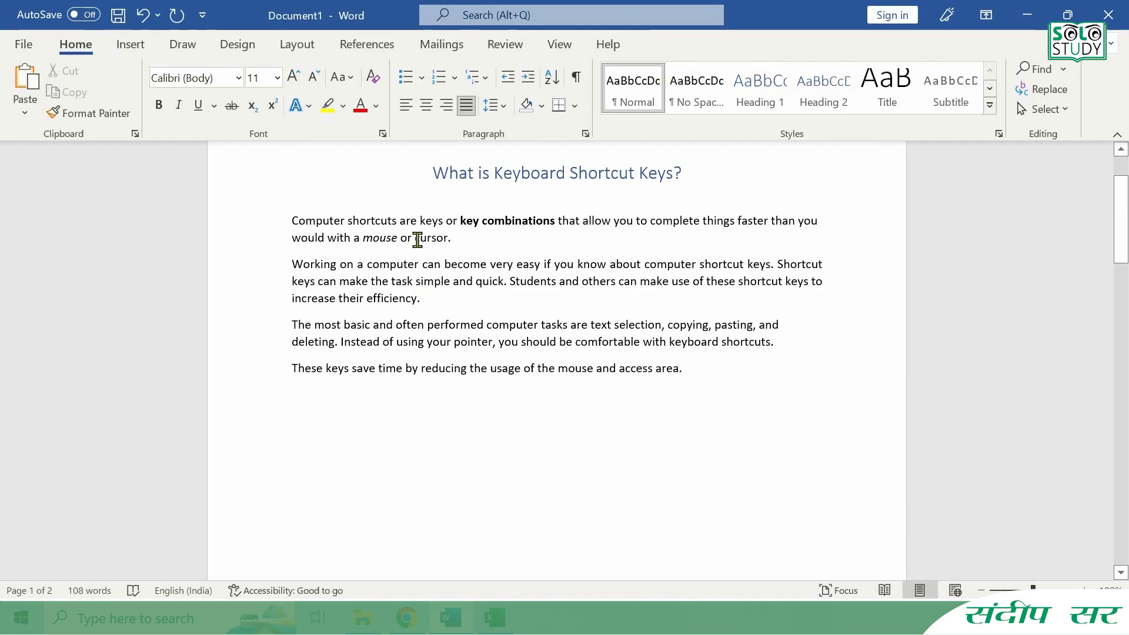
left_click_drag(415, 237, 450, 247)
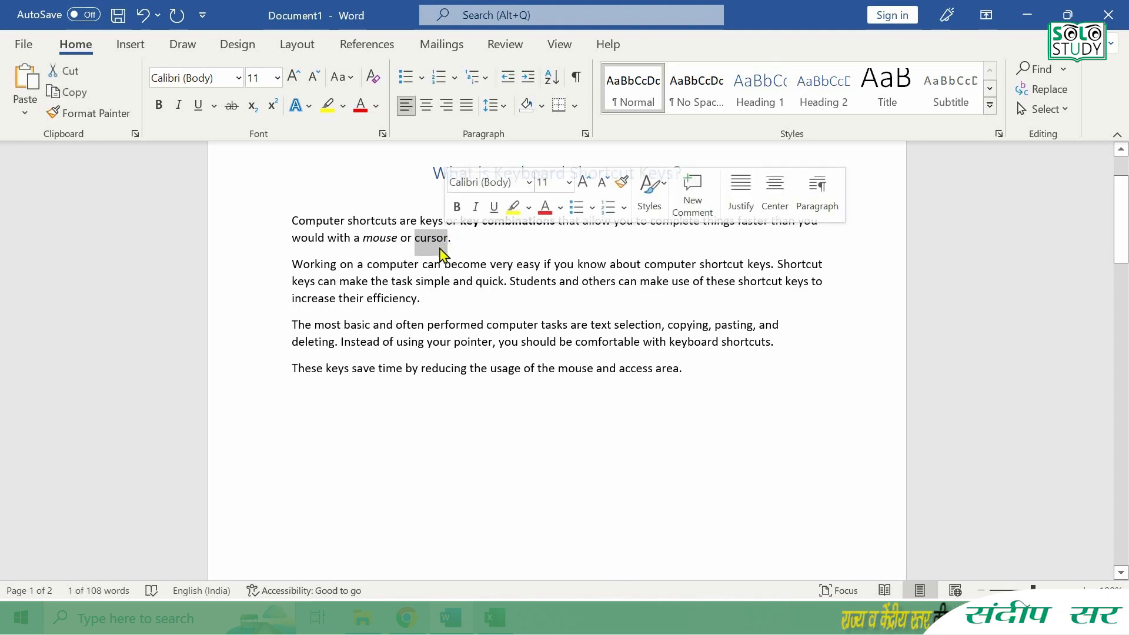
key("ctrl+k")
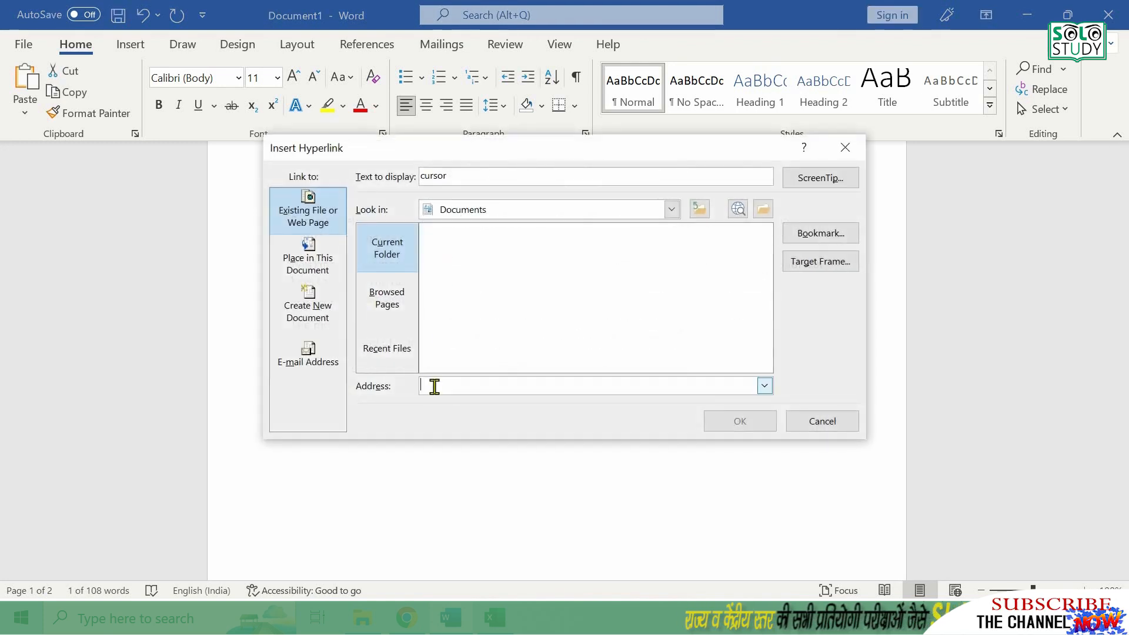
type("https://www.nayaseekhon.com/")
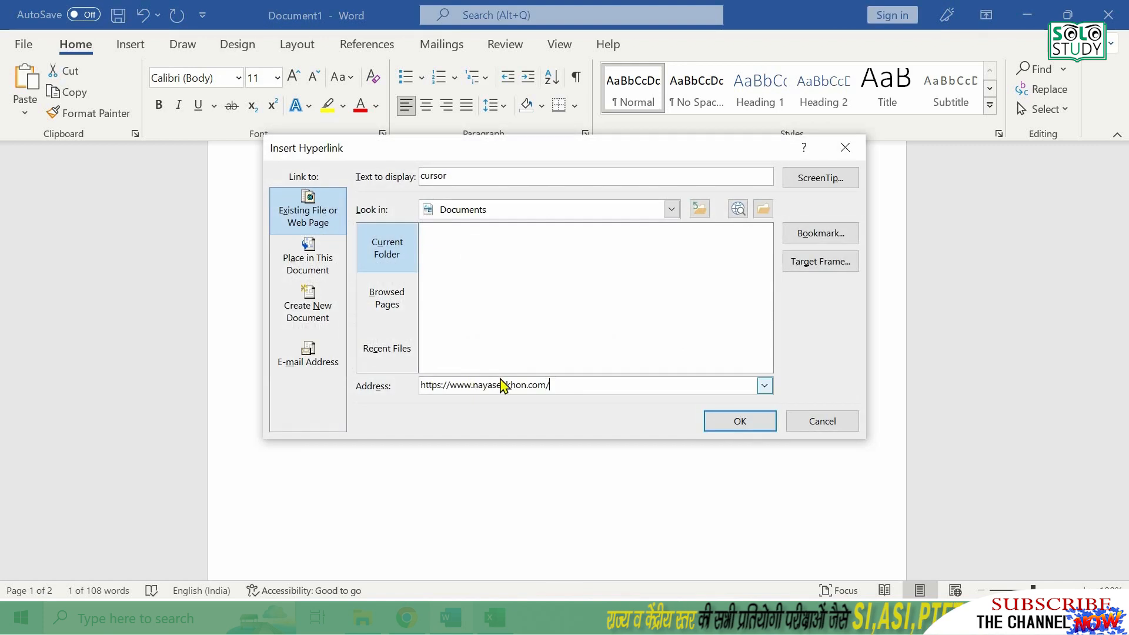
left_click(740, 422)
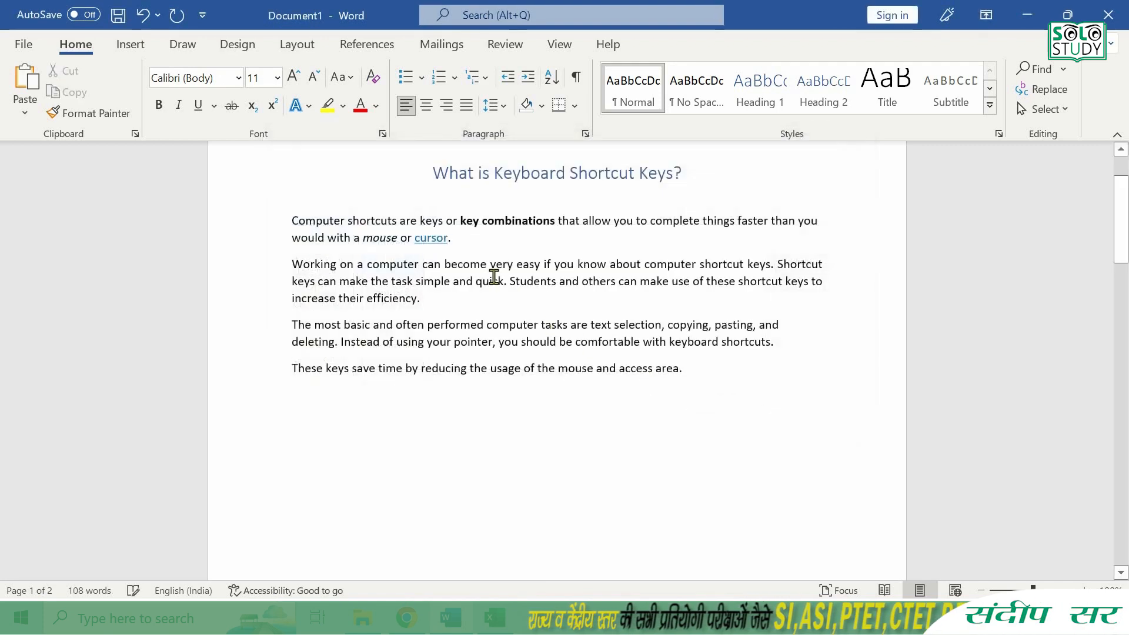
left_click(434, 240)
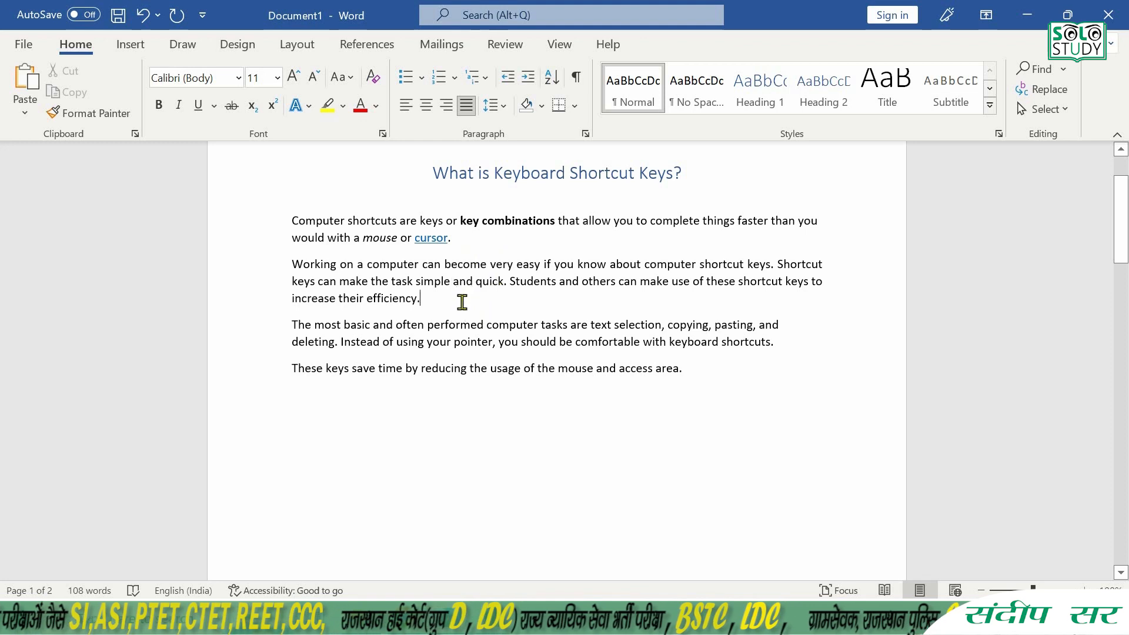
- Left-align the second body paragraph
key("ctrl+l")
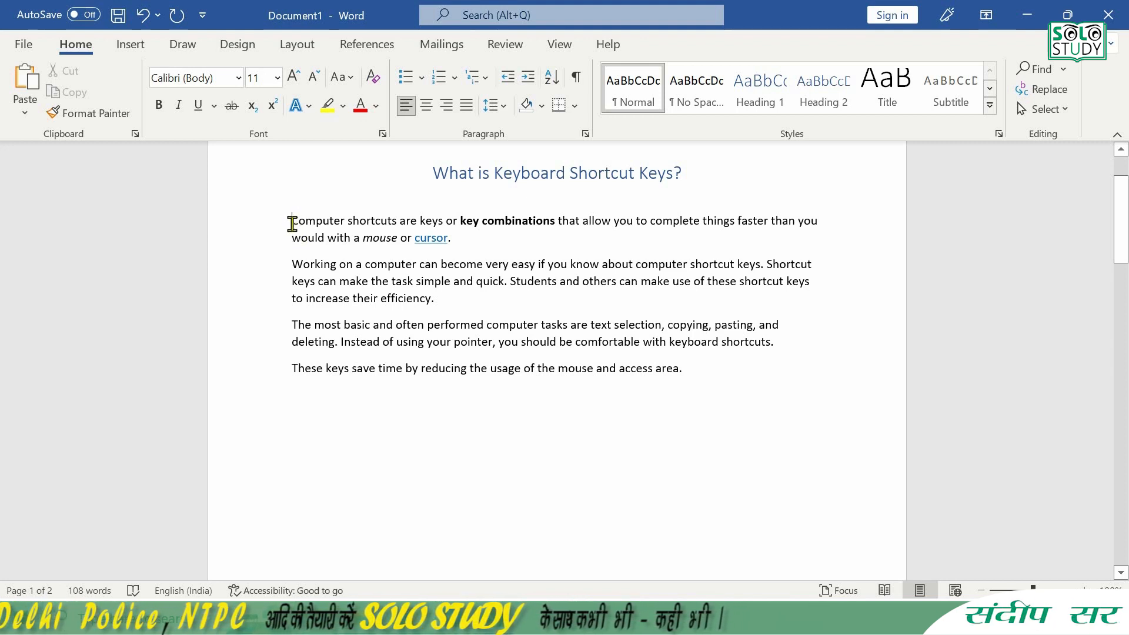
- Indent the first body paragraph by three levels and remove the indent again
key("ctrl+m")
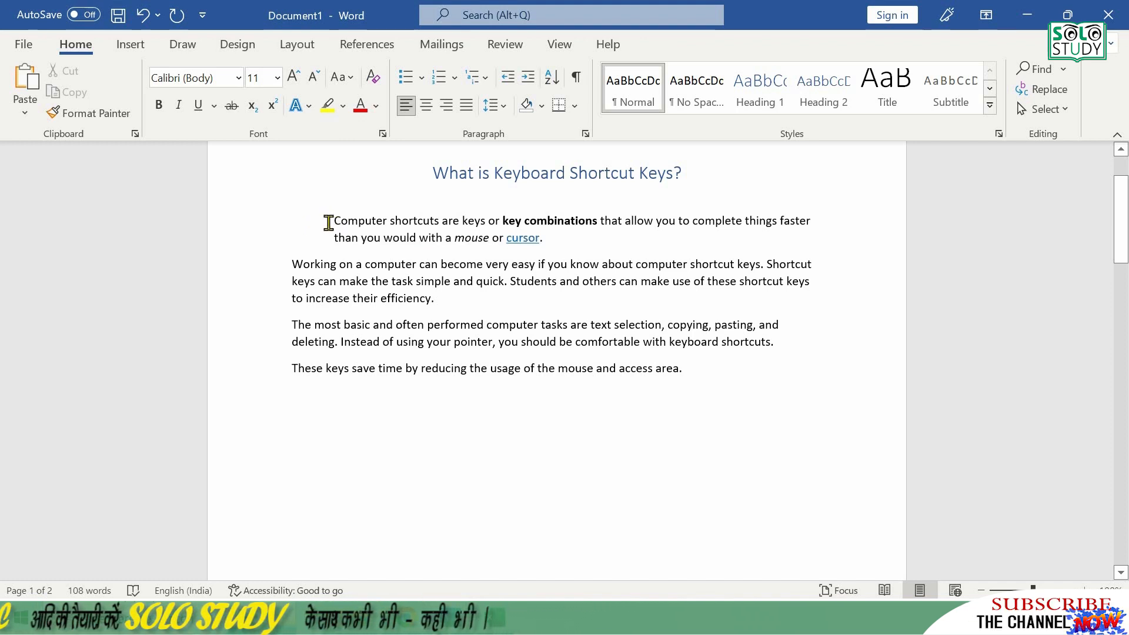
key("ctrl+m")
key("ctrl+m")
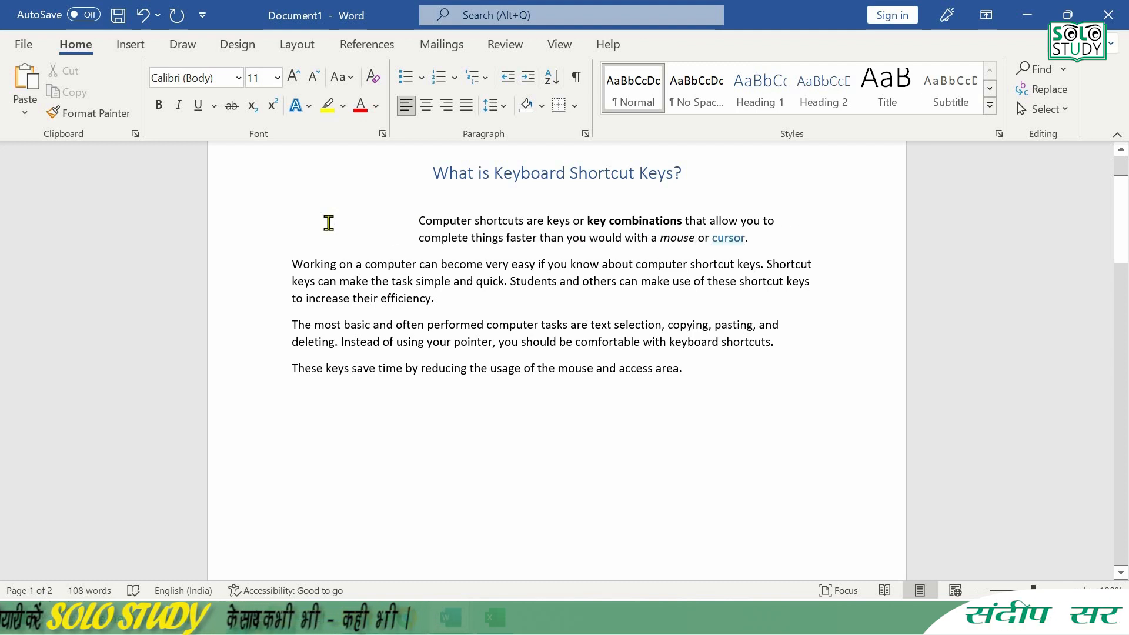
key("ctrl+m")
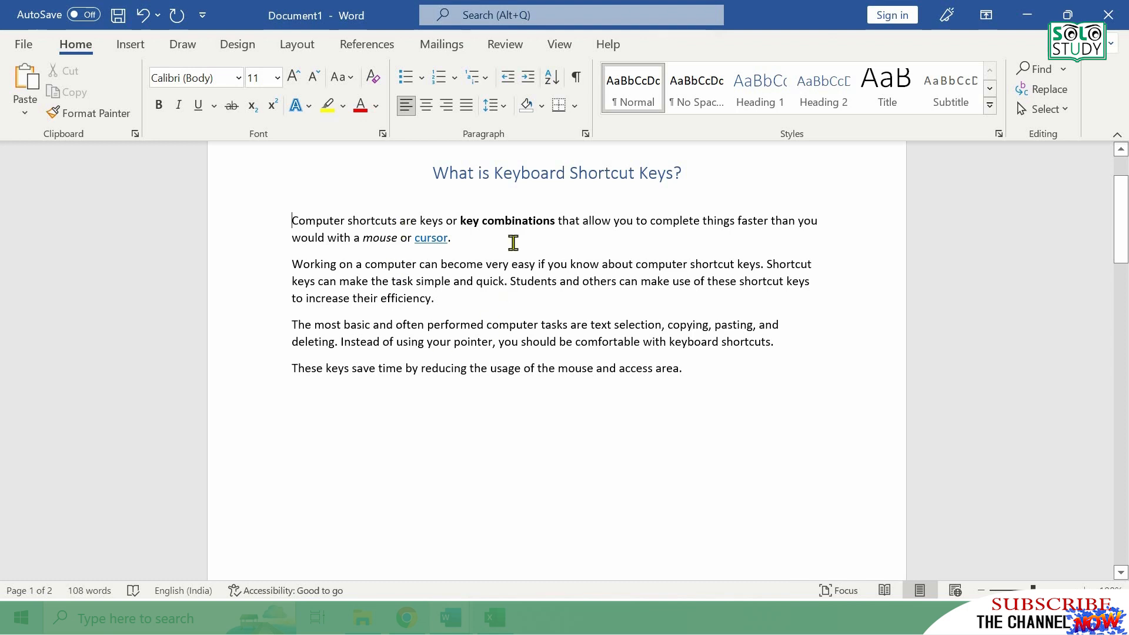
- Create a new blank document, maximize its window and enter the sample text "Vbsb fbvsbv"
left_click(472, 300)
key("ctrl+n")
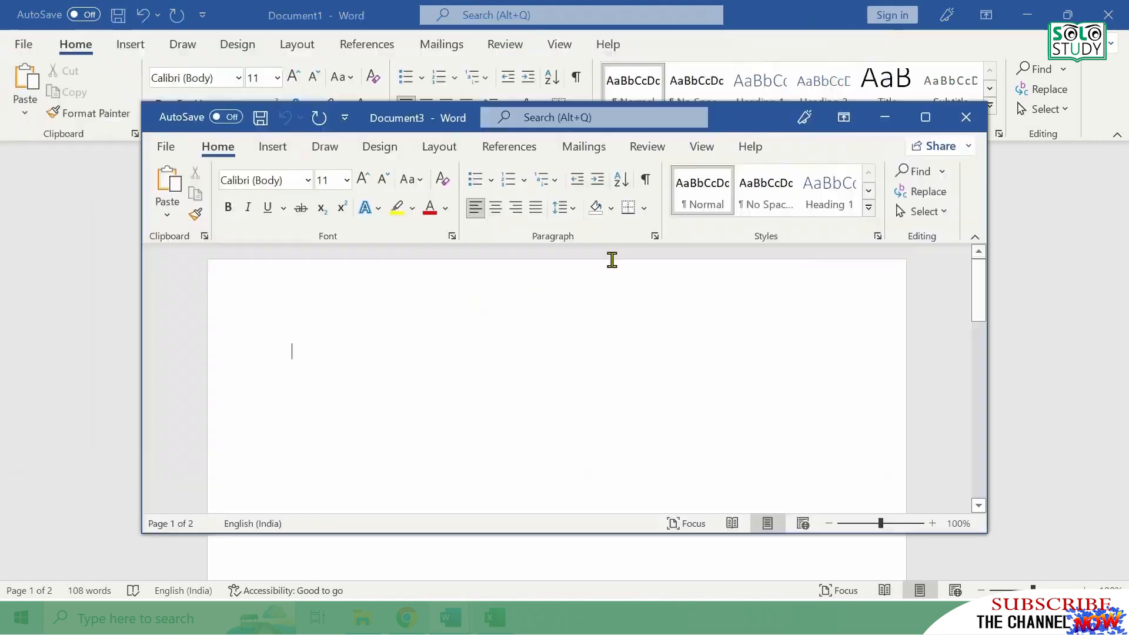
left_click(925, 117)
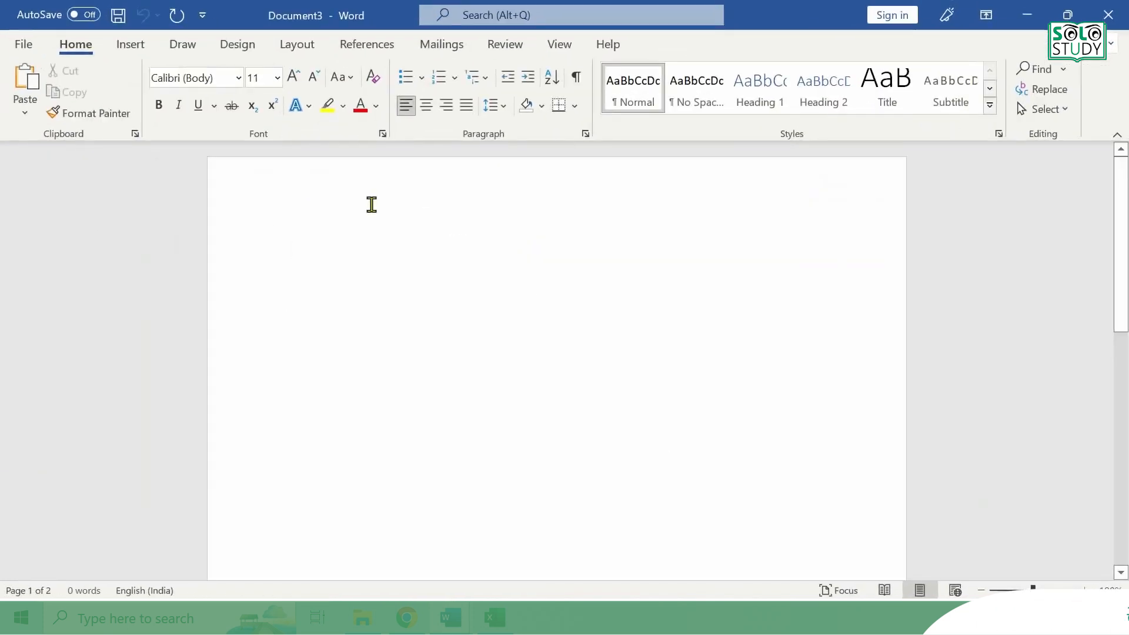
type("vbsb fbvsbv")
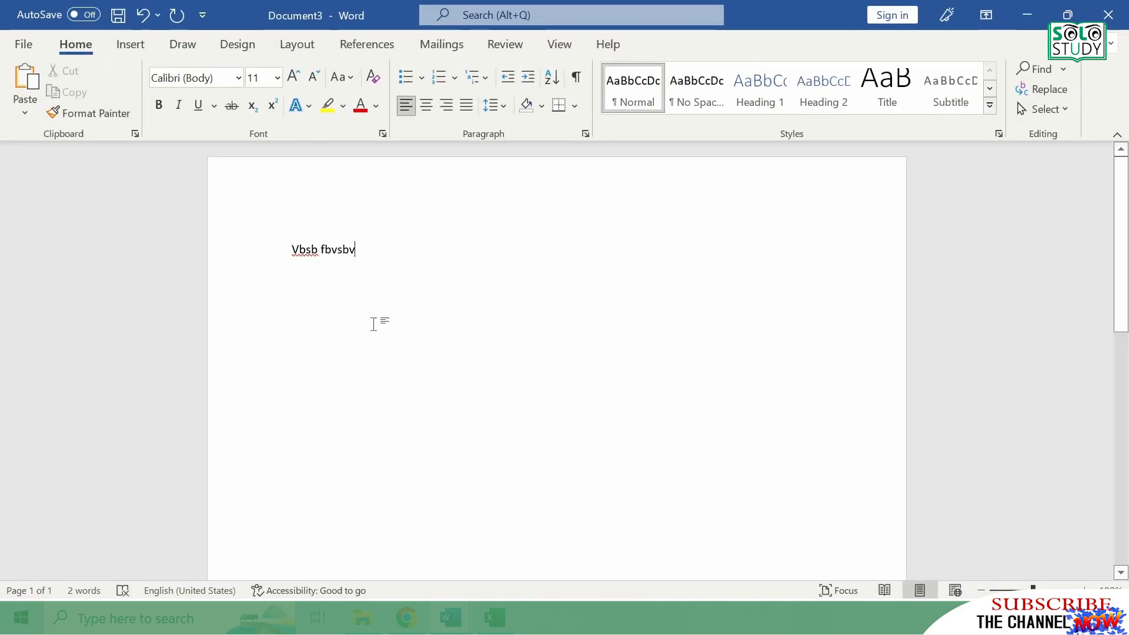
- Switch to Chrome and open a new browser window
left_click(406, 617)
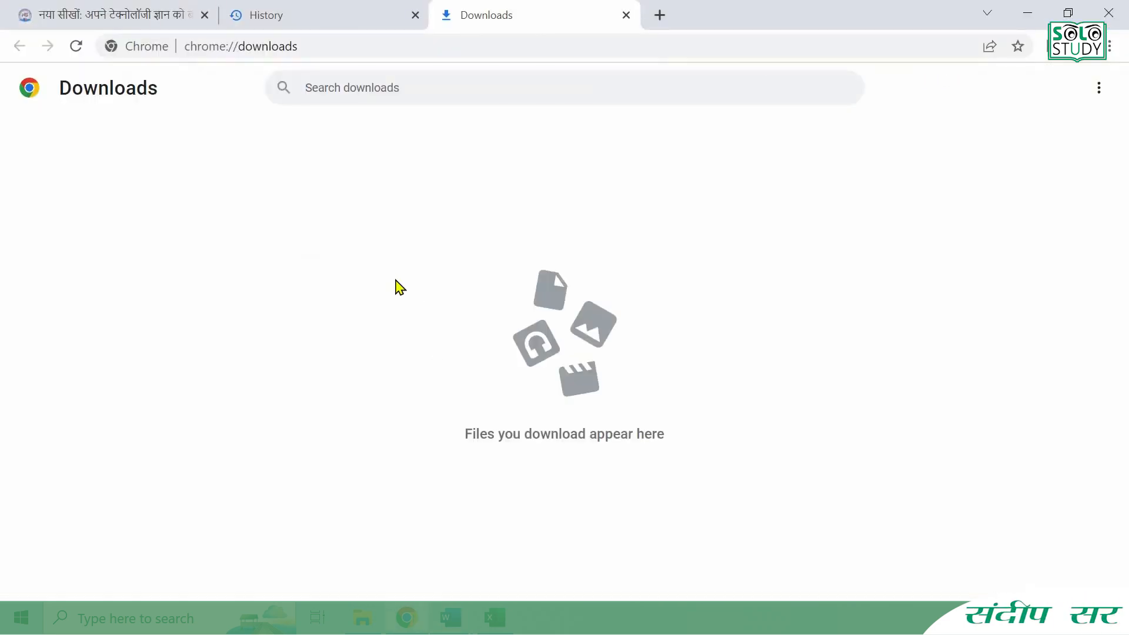
key("ctrl+n")
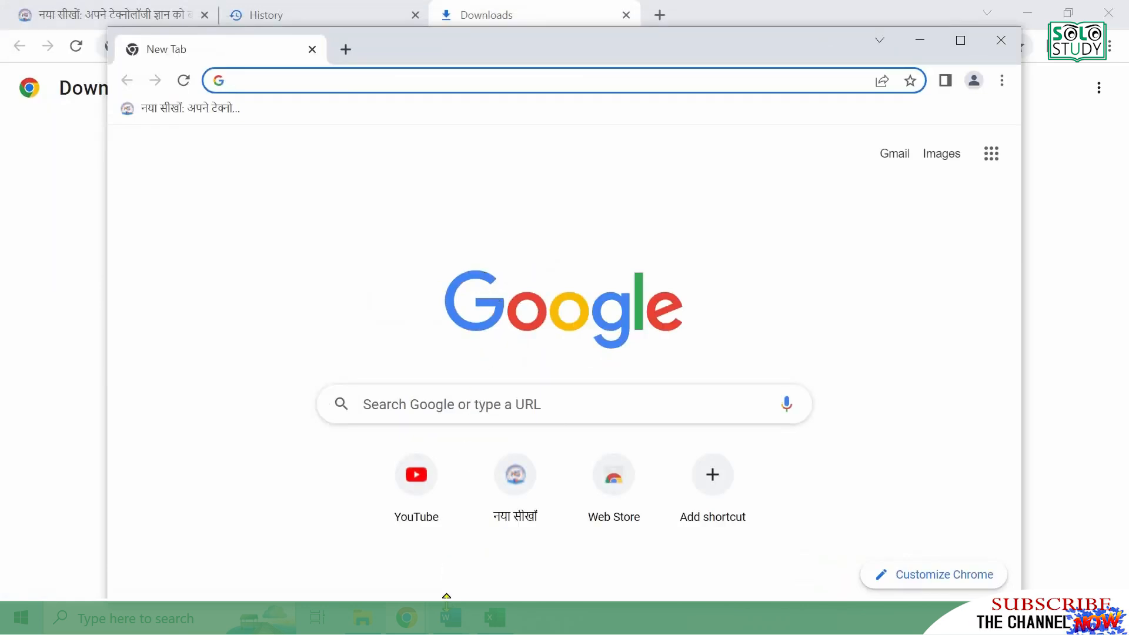
- Return to Word and open the recent document "What is Keyboard Shortcut Keys"
mouse_move(448, 619)
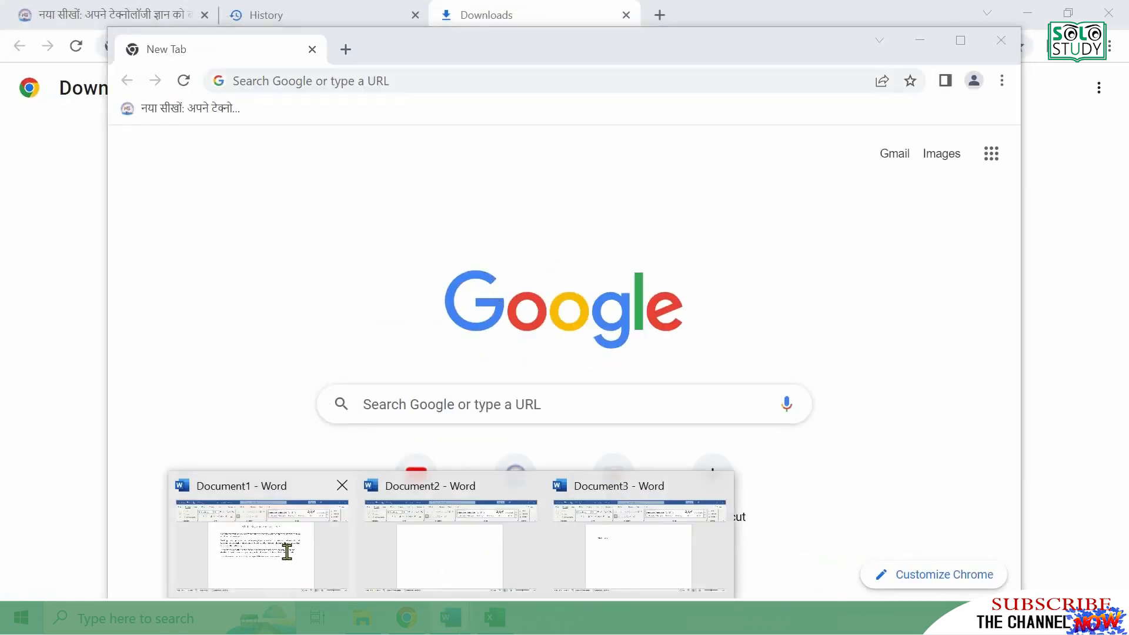
left_click(297, 547)
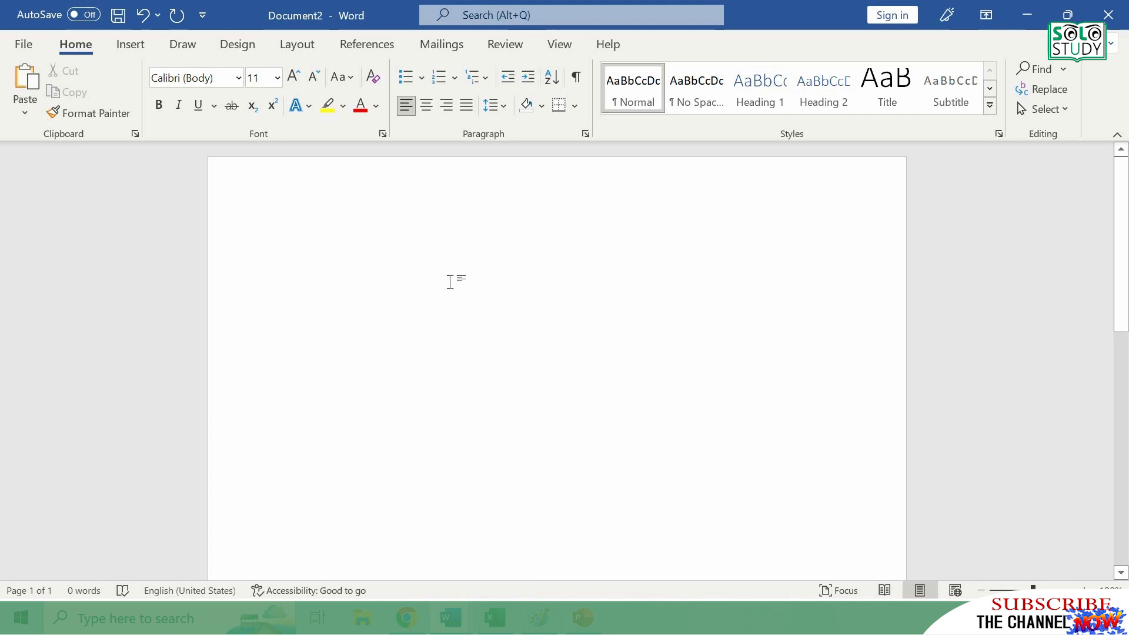
key("ctrl+o")
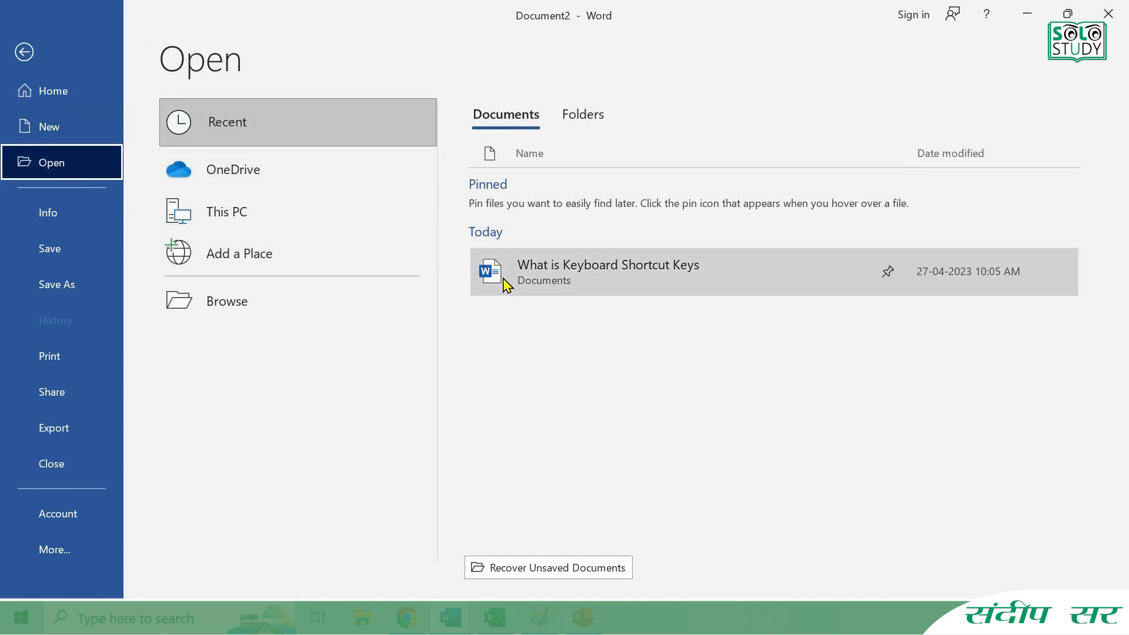
left_click(630, 278)
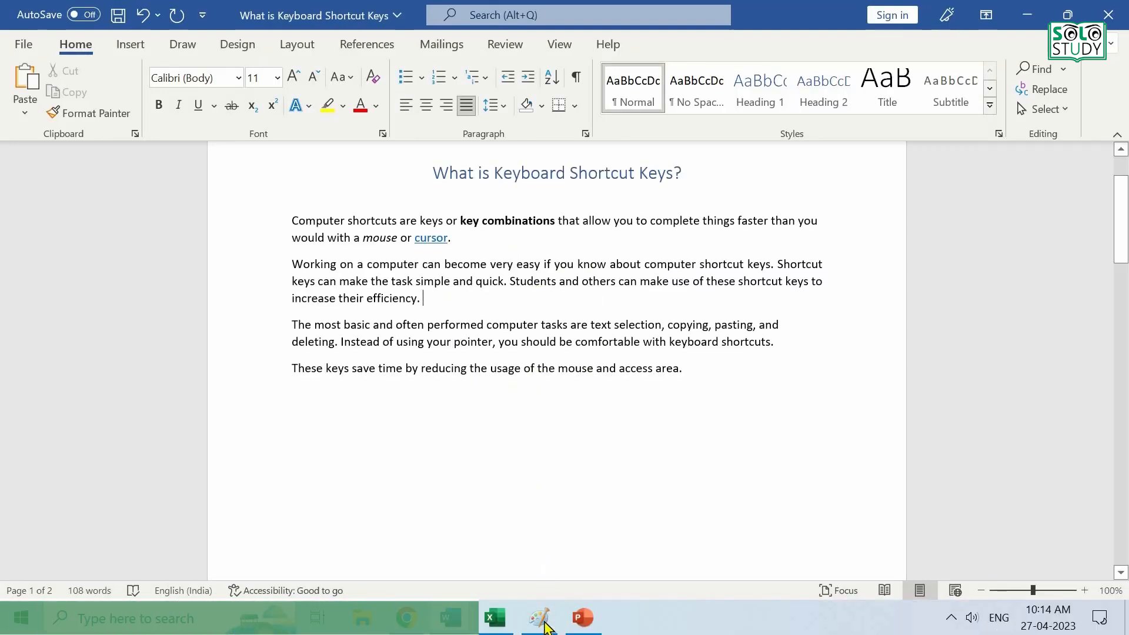
- Switch to Paint, open the picture IMG_2798 from the Pictures folder and zoom out to 12.5%
left_click(541, 620)
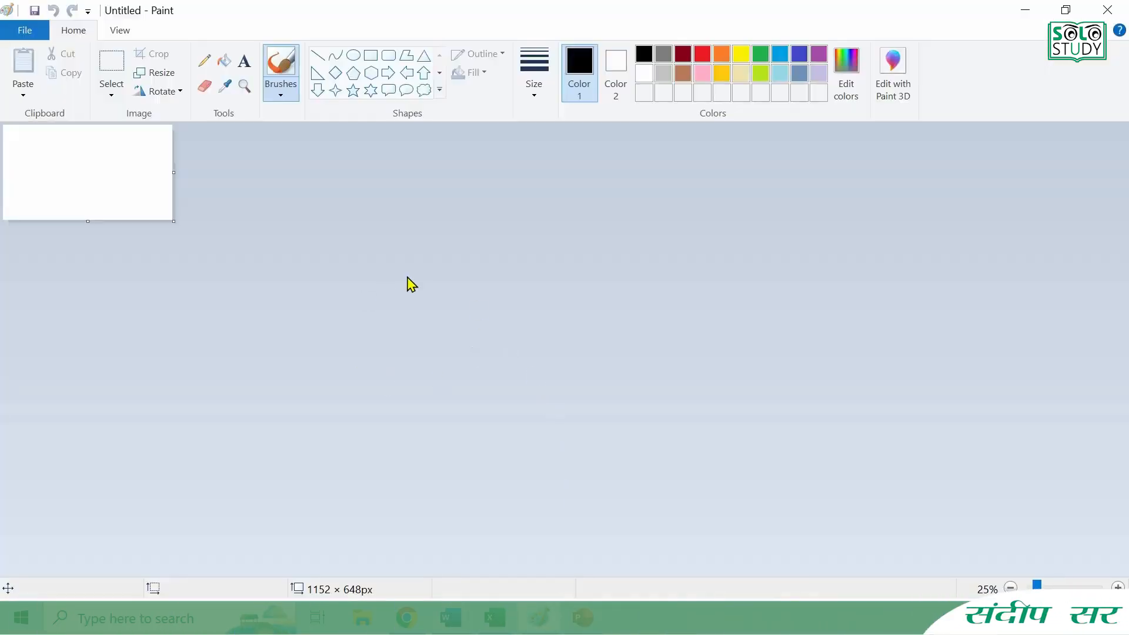
key("ctrl+o")
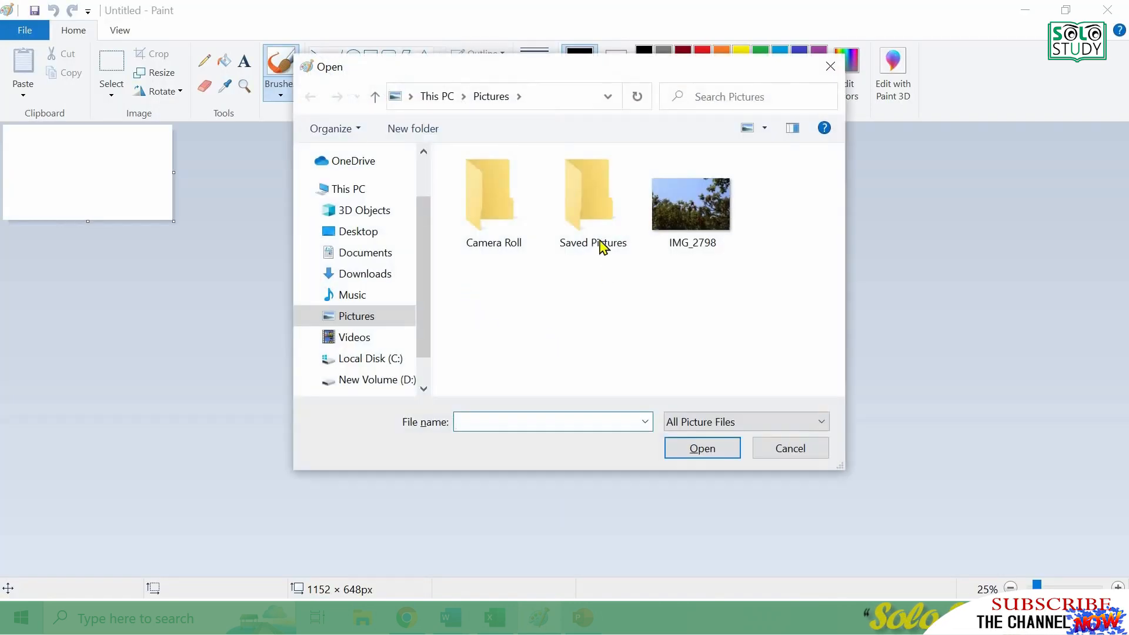
left_click(697, 239)
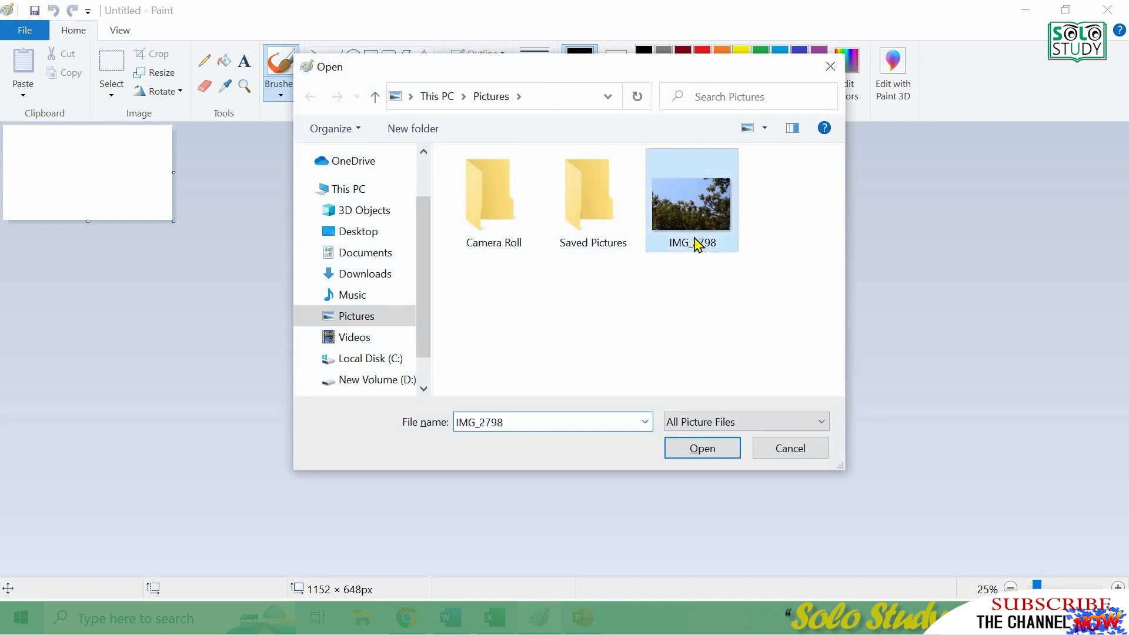
left_click(690, 452)
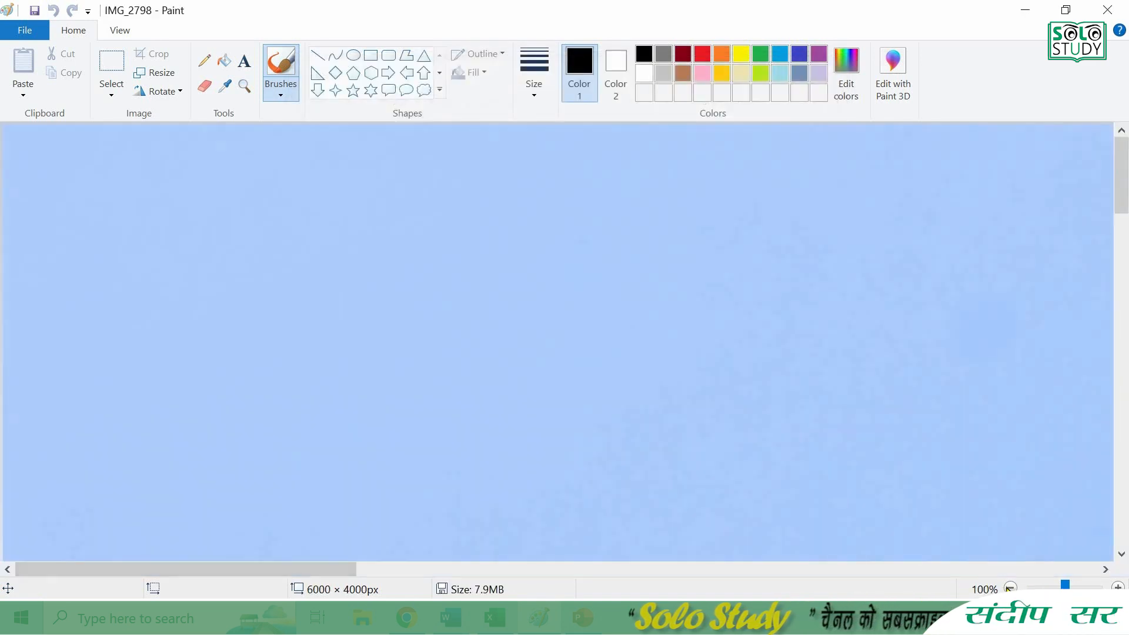
left_click(1010, 588)
left_click(1010, 587)
left_click(1010, 587)
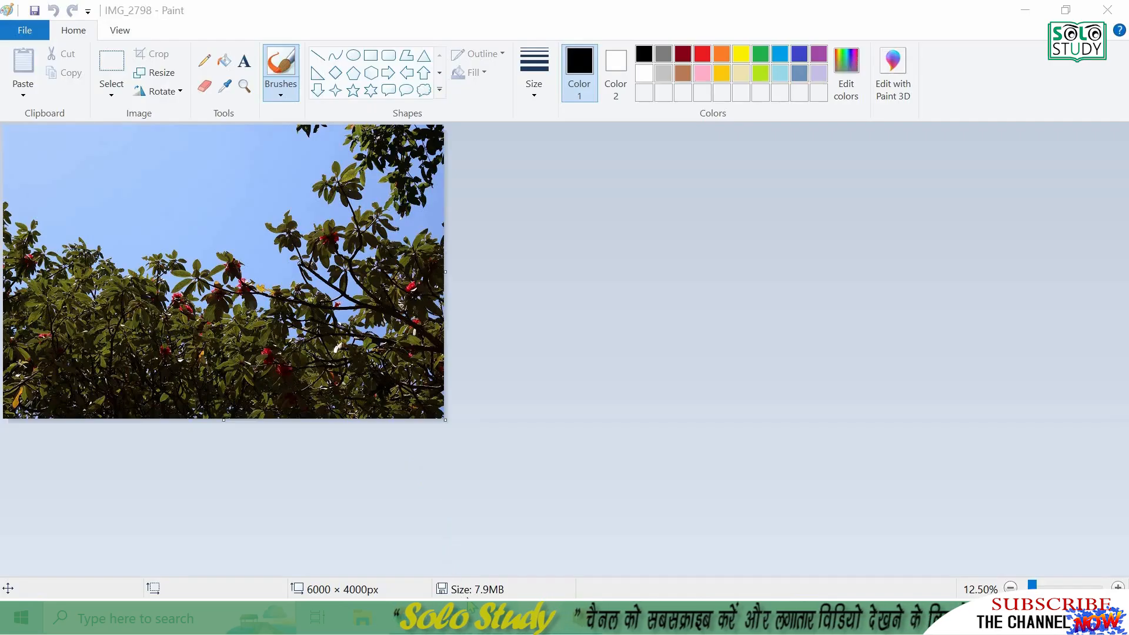
- Return to the "What is Keyboard Shortcut Keys" document in Word, examine its print settings and preview, and leave without printing
mouse_move(463, 611)
left_click(412, 536)
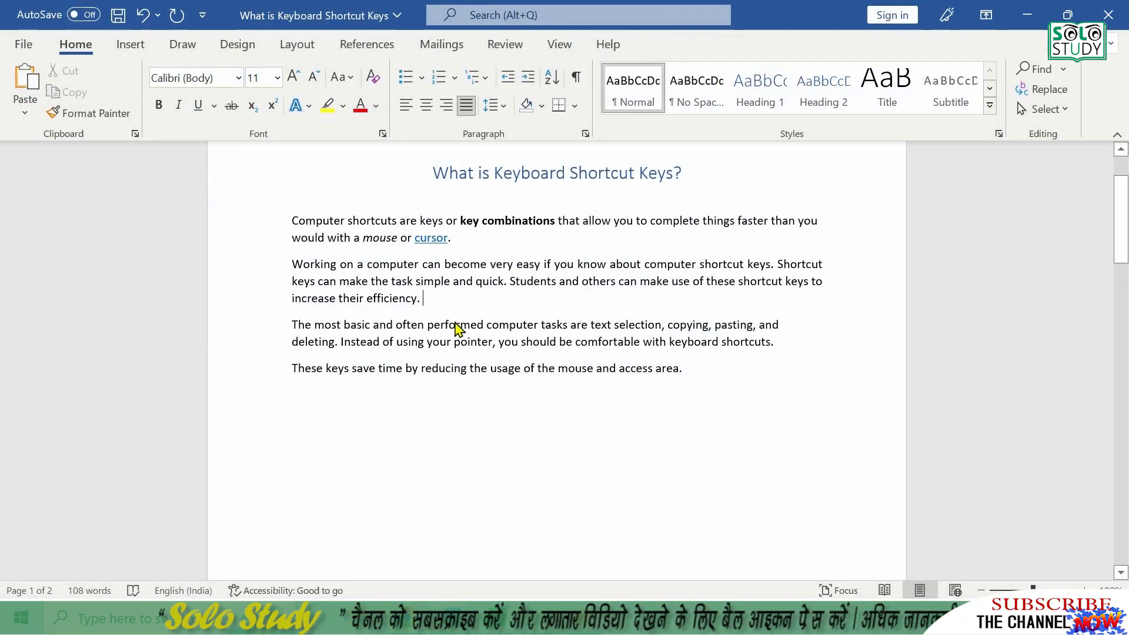
key("ctrl+p")
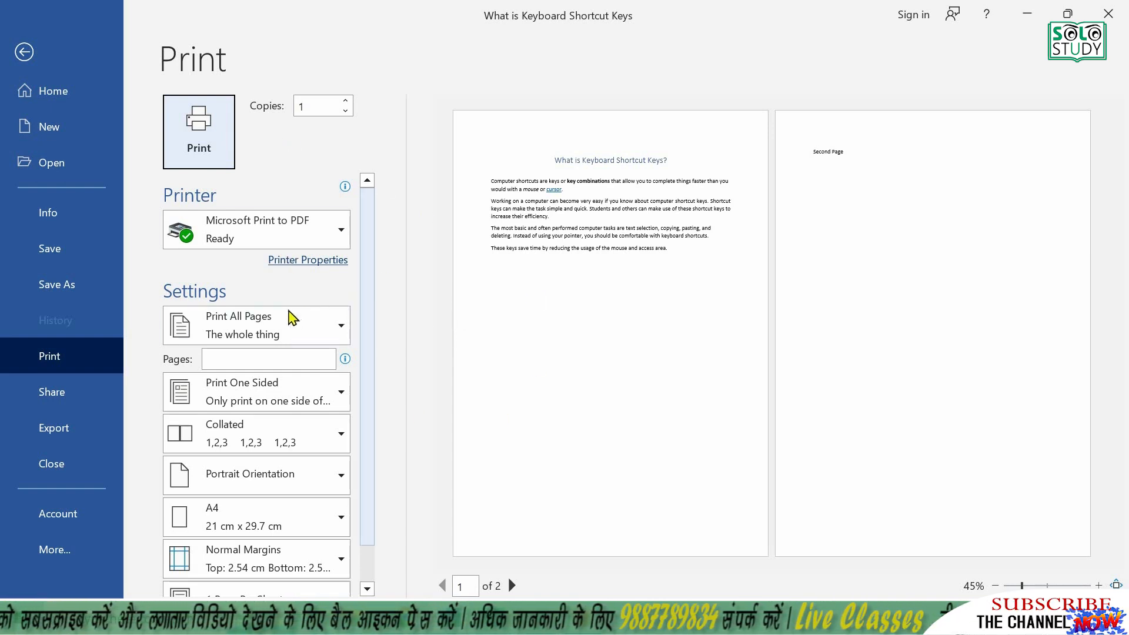
scroll(282, 318, "down", 2)
scroll(242, 240, "up", 2)
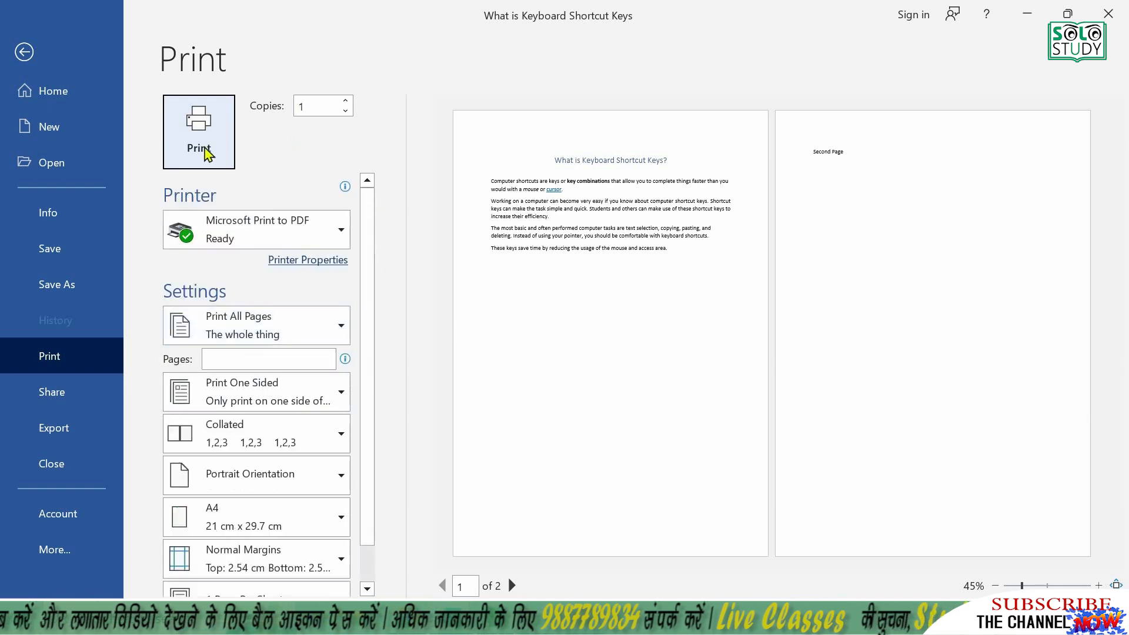
left_click(24, 54)
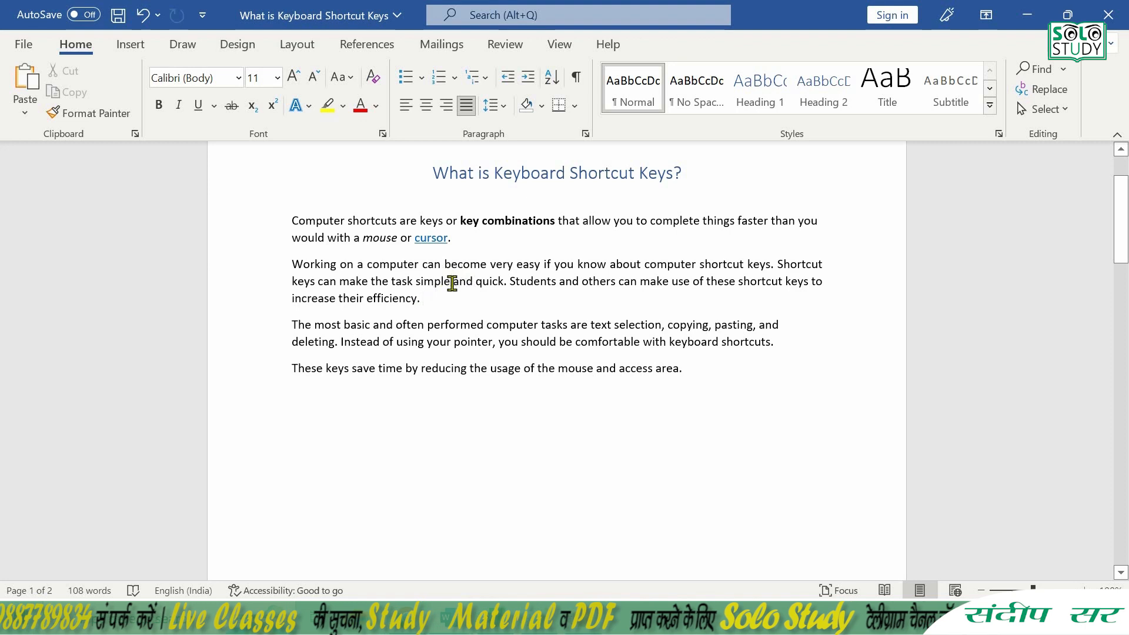
- Right-align the second body paragraph and change it back to left alignment
left_click(447, 108)
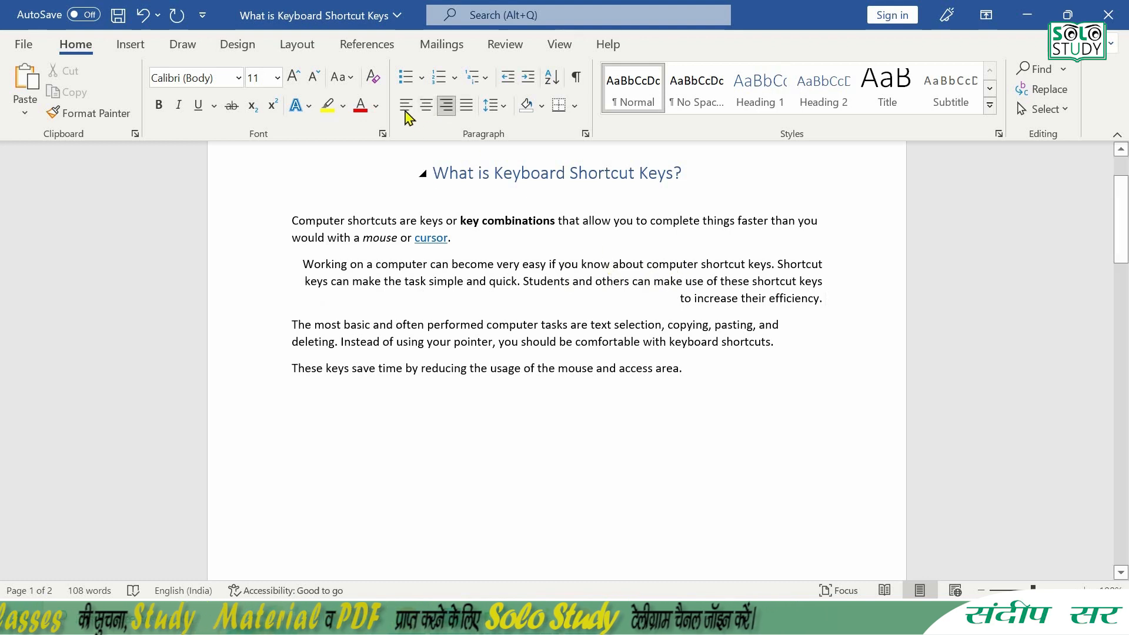
key("ctrl+l")
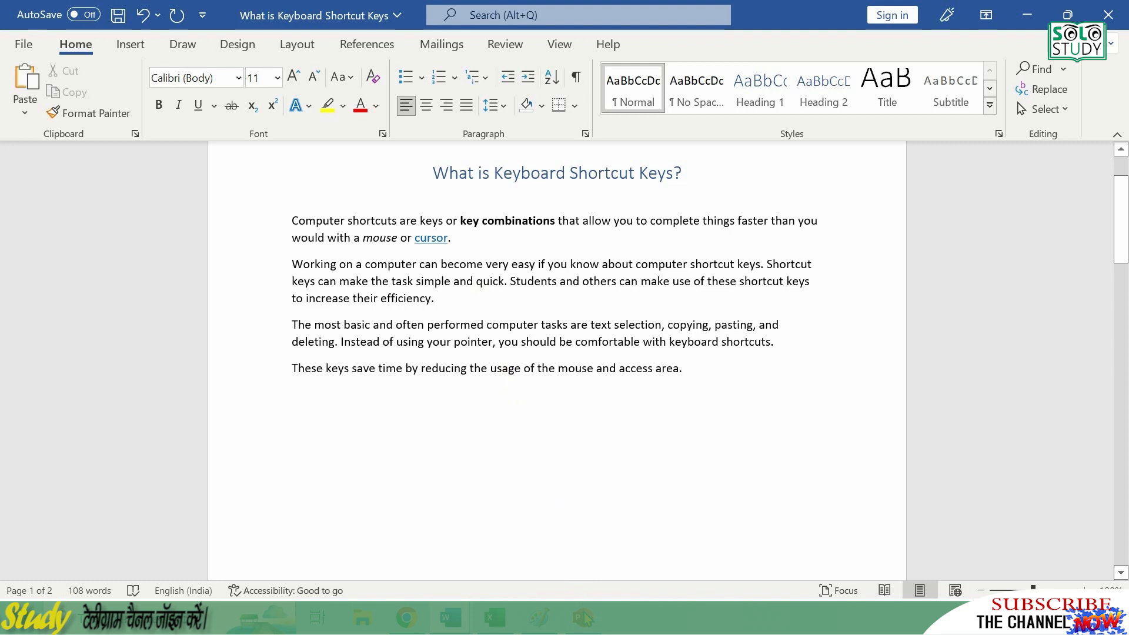
- Close the blank PowerPoint presentation, return to Word and right-align the second body paragraph
key("alt+Tab")
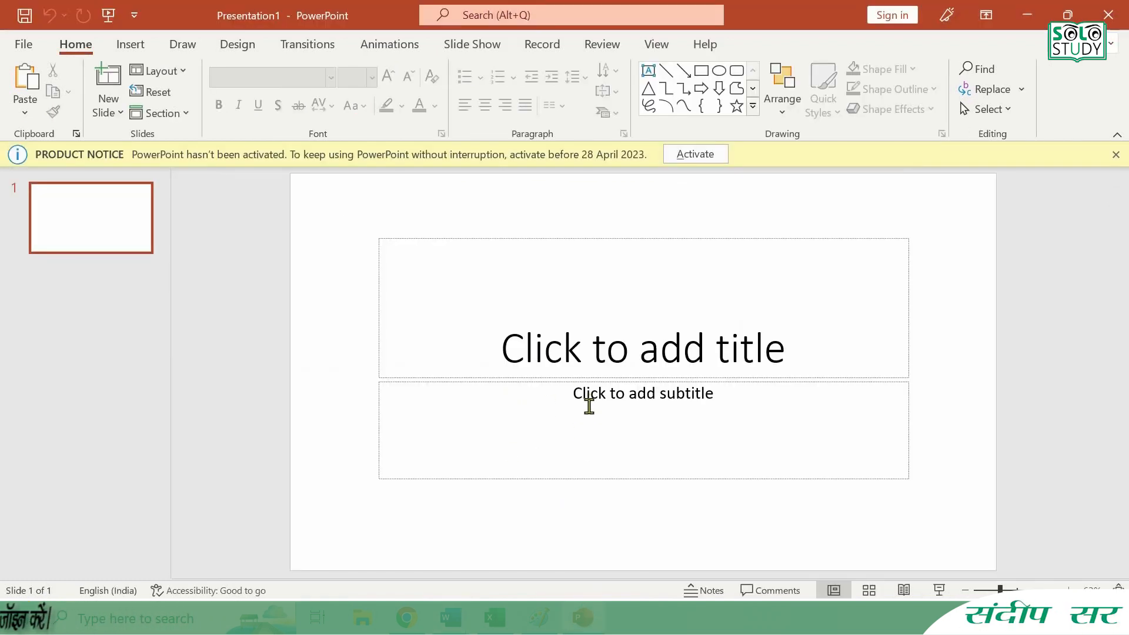
key("alt+F4")
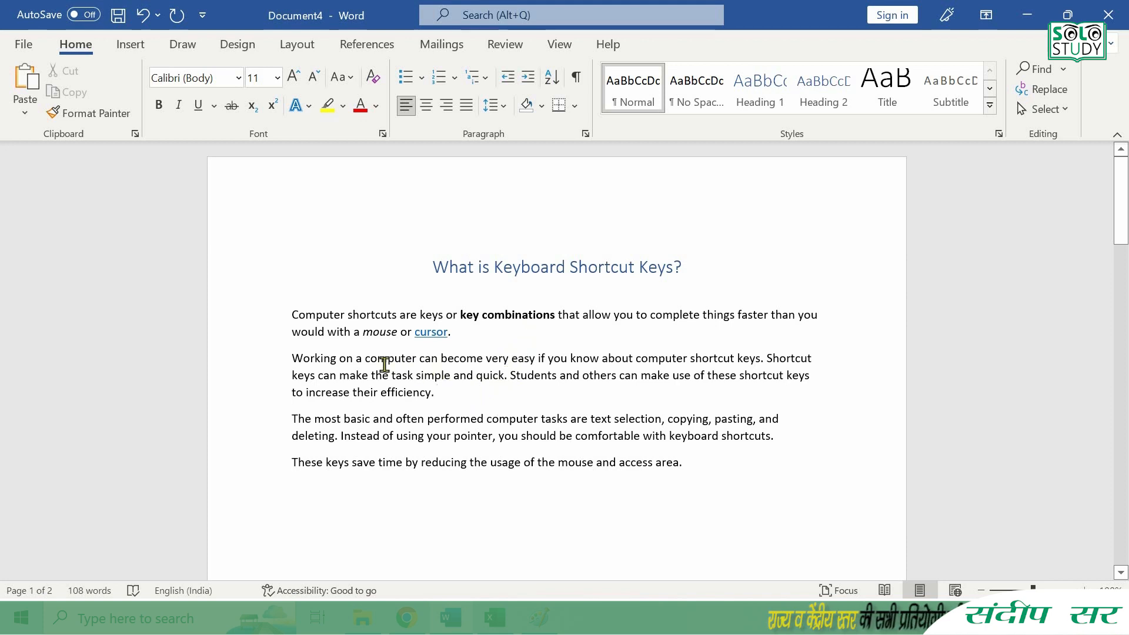
left_click(452, 394)
key("ctrl+r")
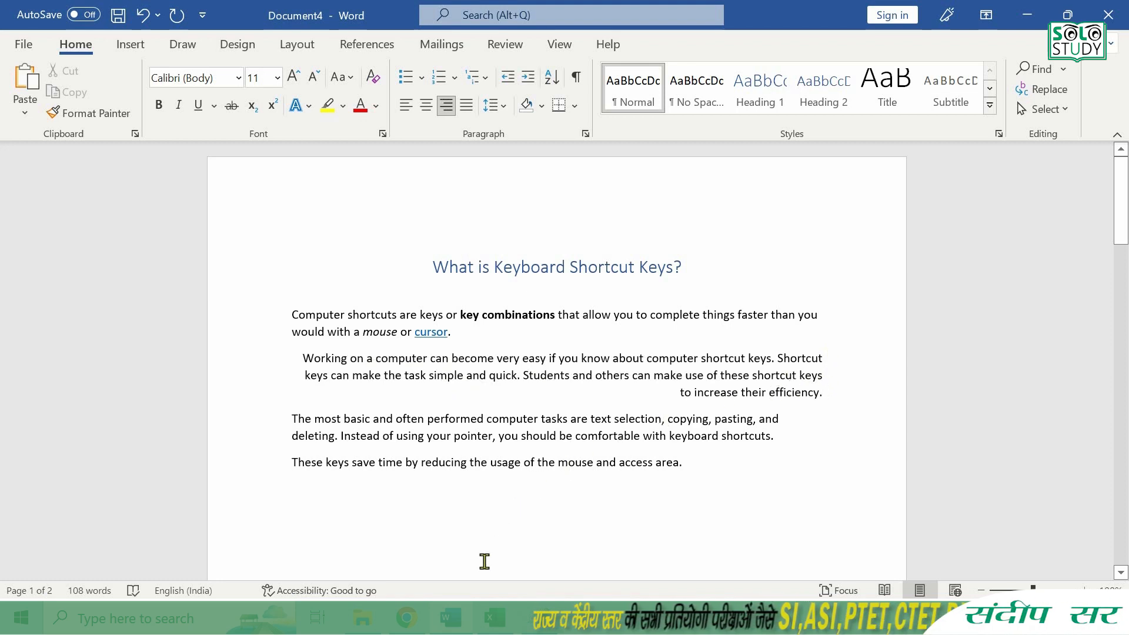
- Switch to Excel and fill cell H7 with the text of cell G7 using Fill Right
left_click(491, 618)
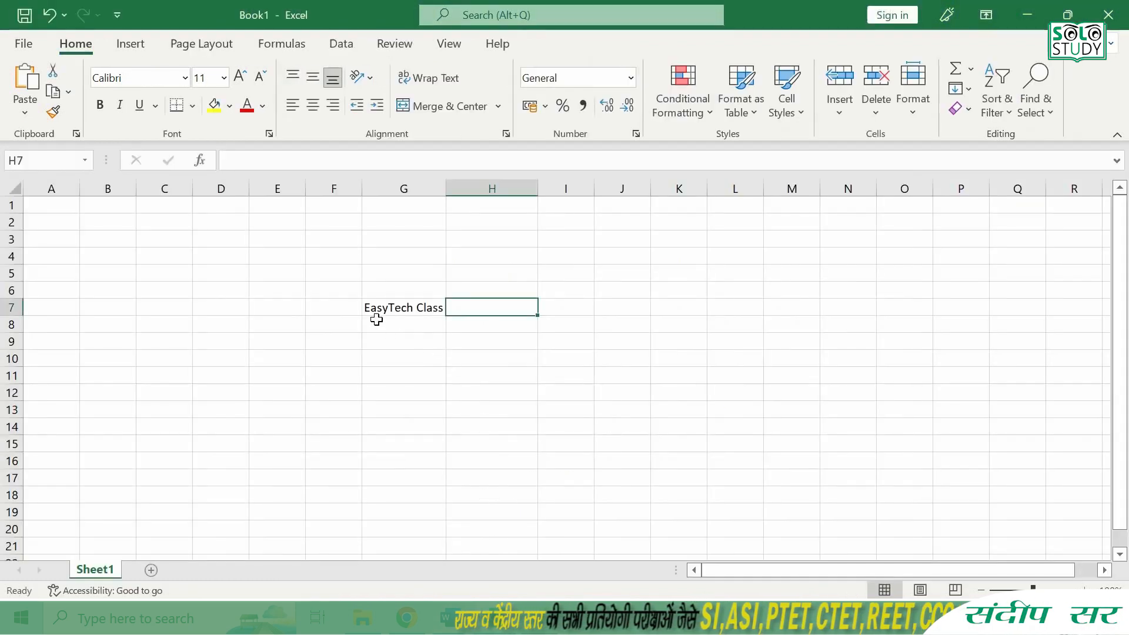
left_click(424, 307)
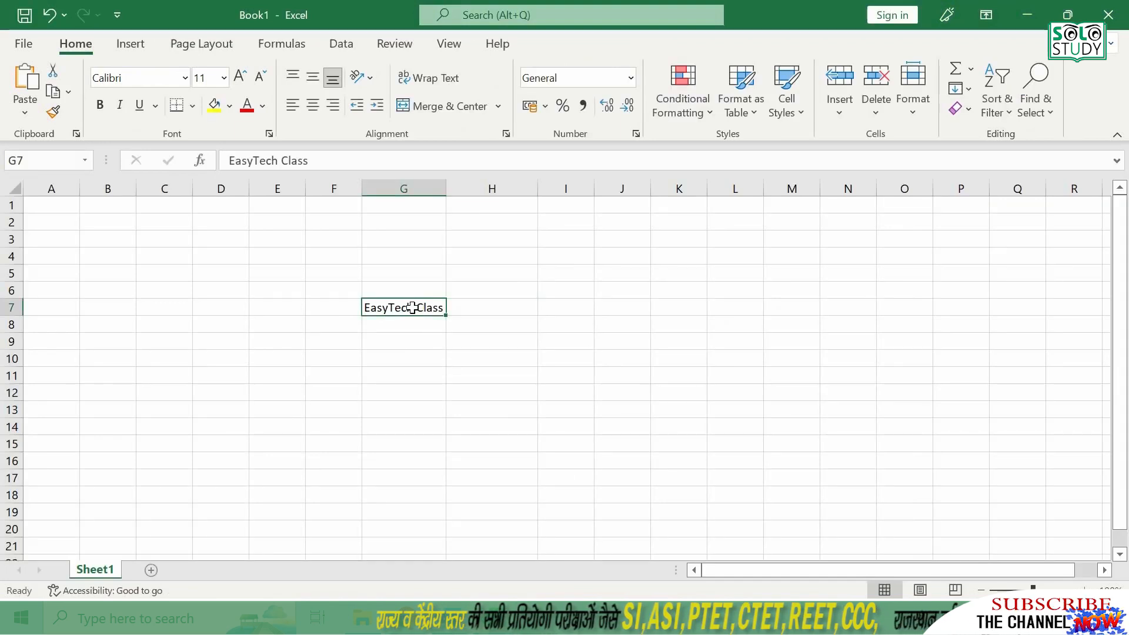
left_click(492, 308)
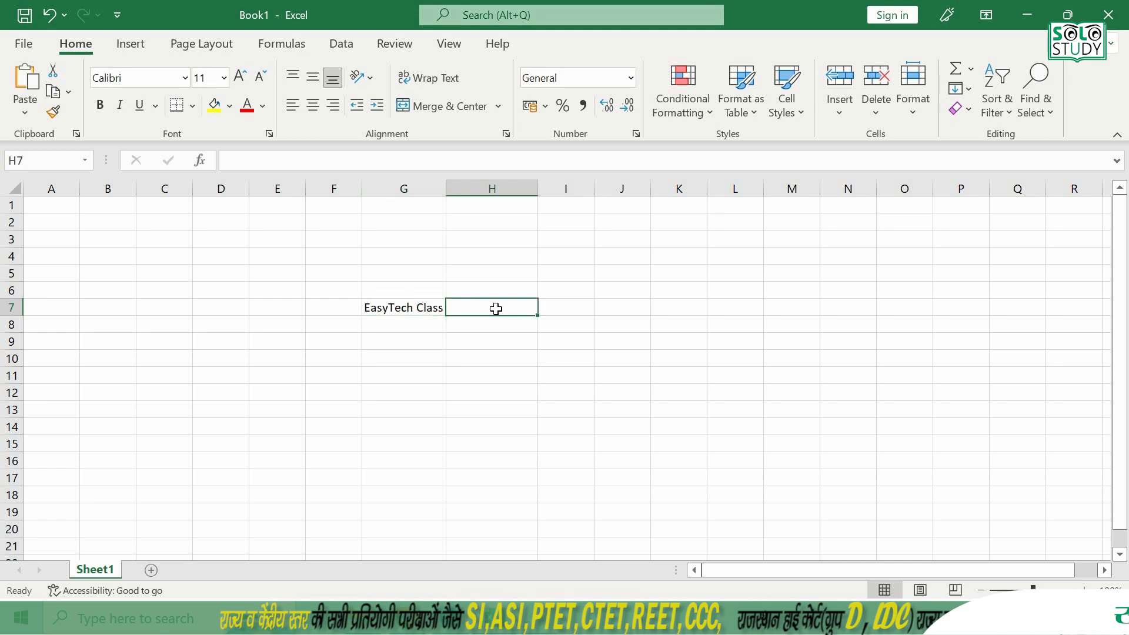
key("ctrl+r")
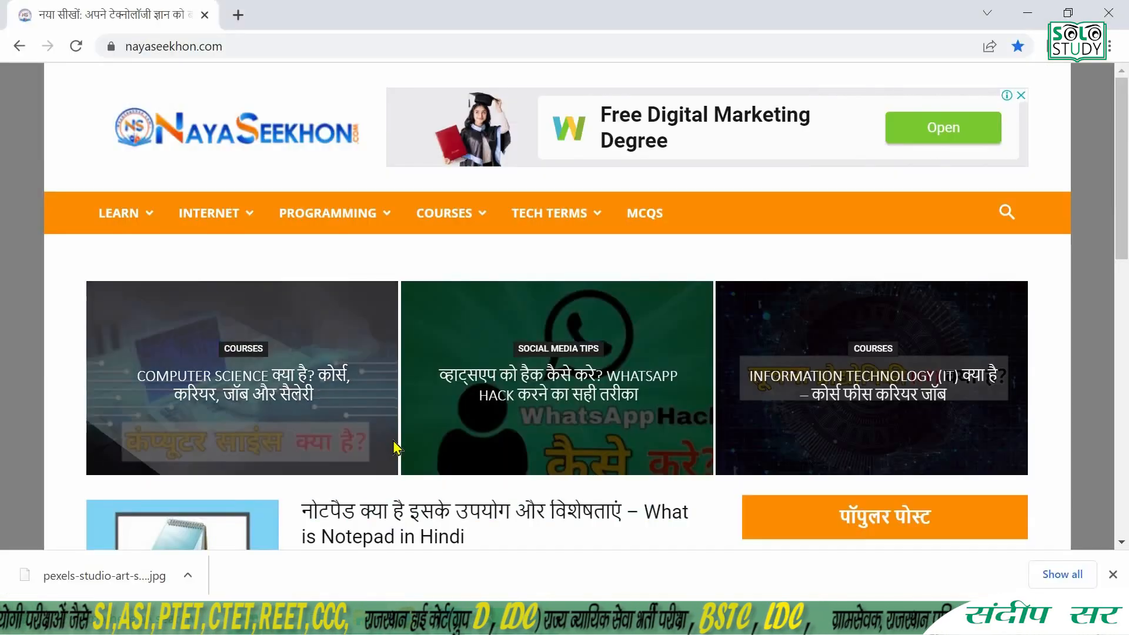
- Return to the Word document, view its Save As options and go back without saving
scroll(412, 447, "down", 3)
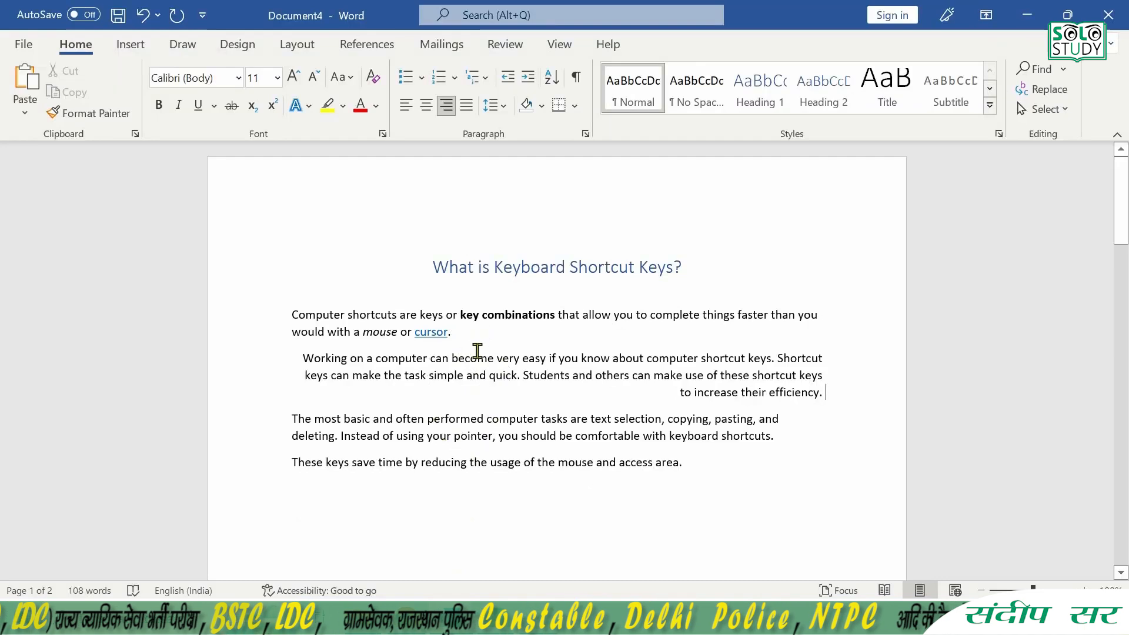
key("ctrl+s")
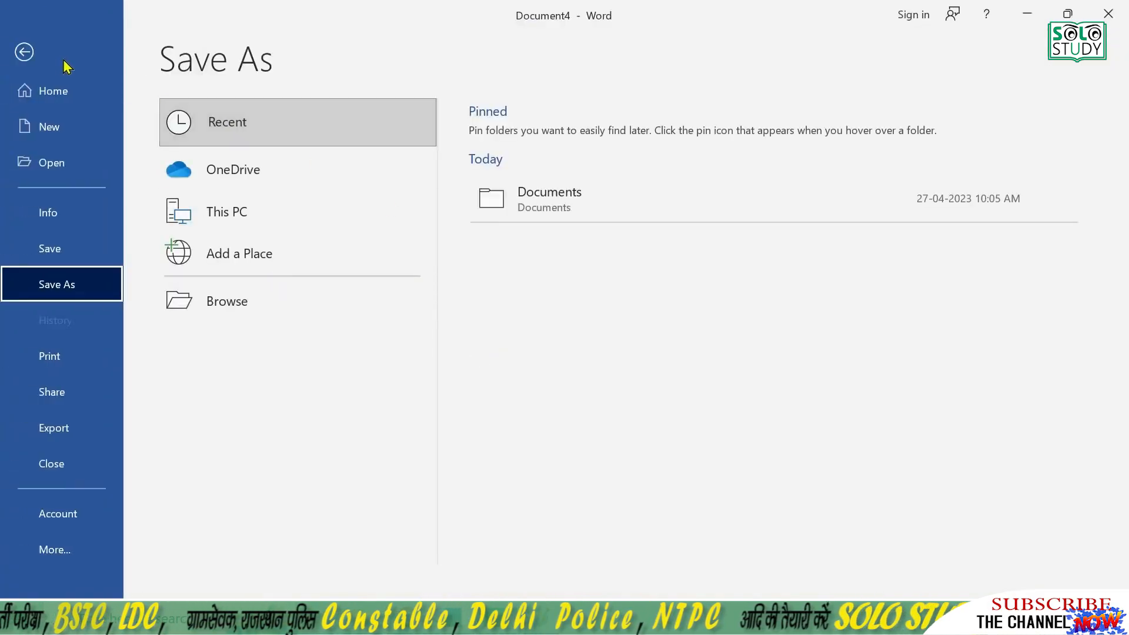
left_click(26, 52)
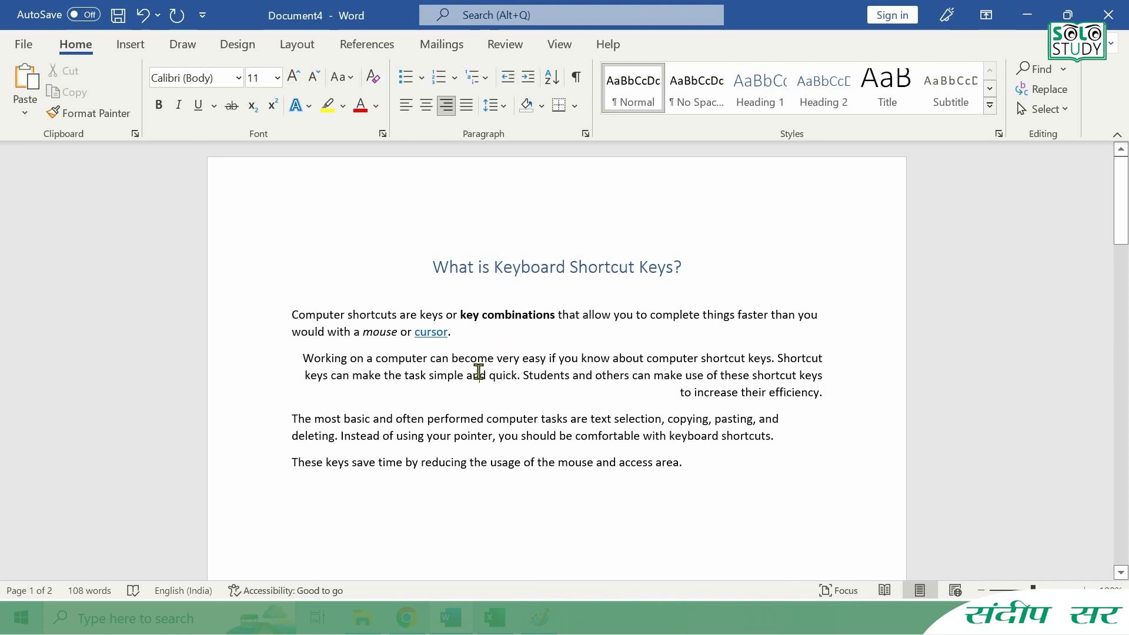
- Left-align the second body paragraph, indent it one level and remove the indent again
key("ctrl+l")
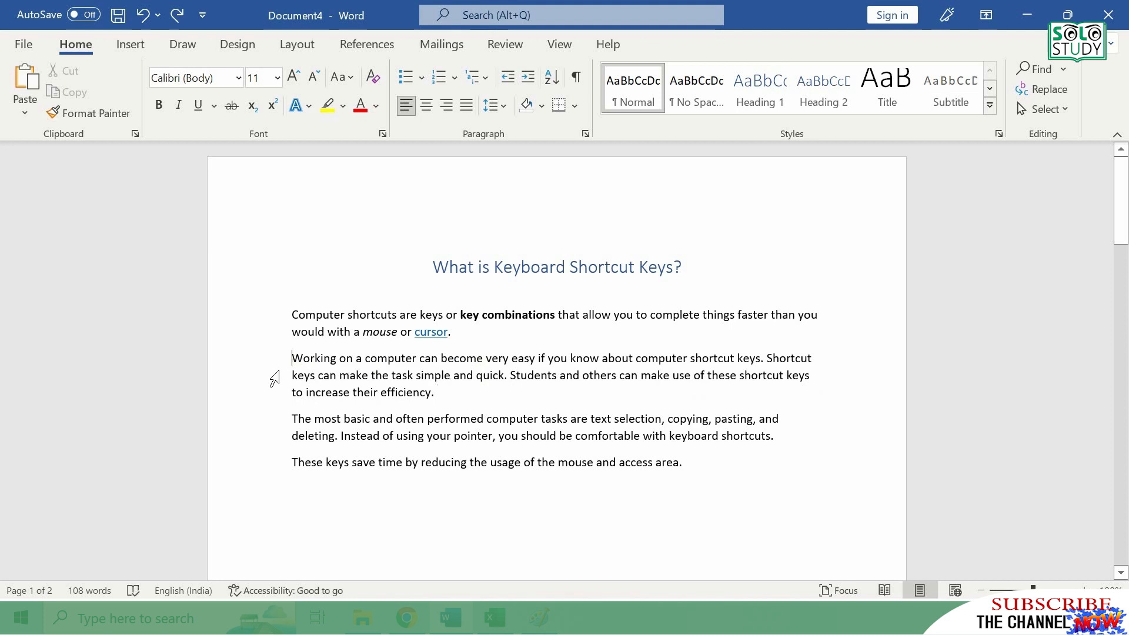
key("ctrl+m")
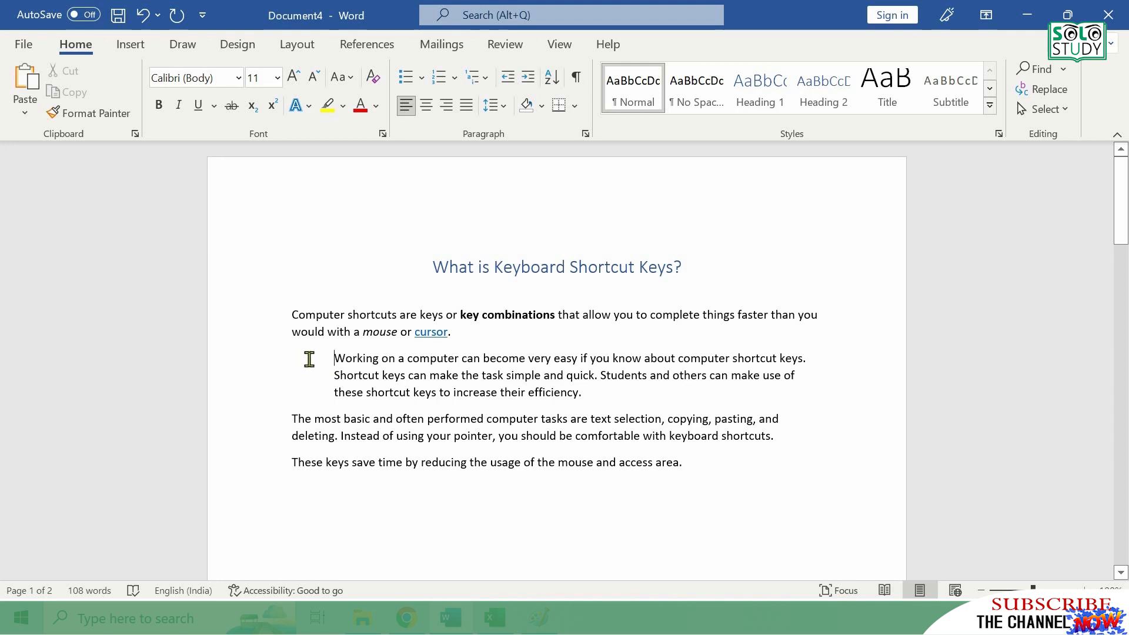
key("ctrl+shift+m")
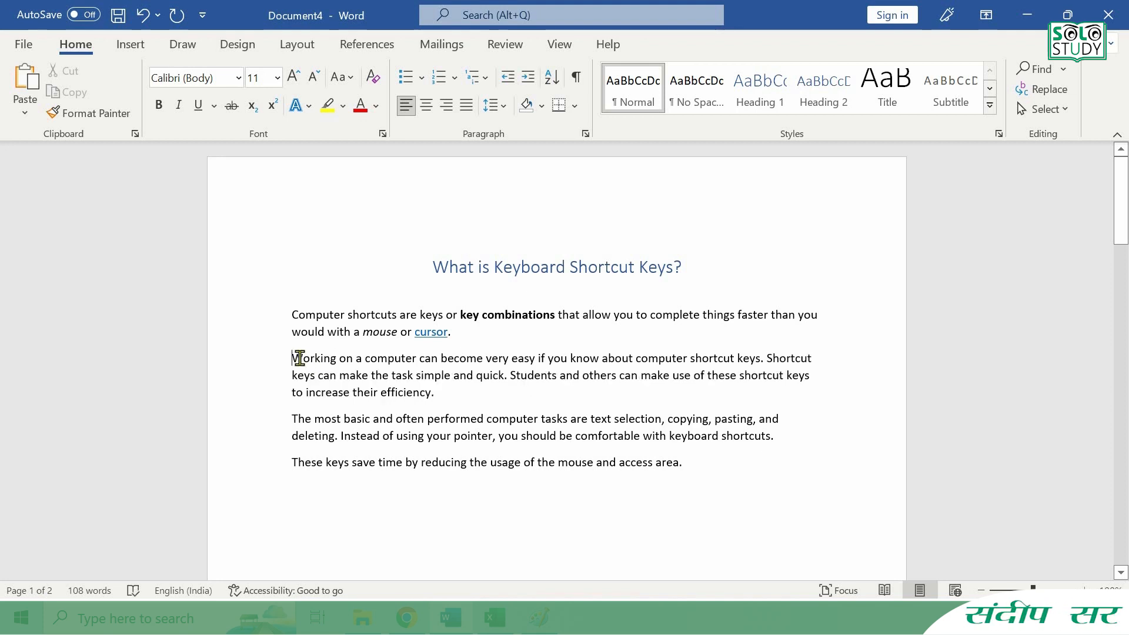
- Give the second body paragraph a hanging indent of two levels
key("ctrl+t")
key("ctrl+t")
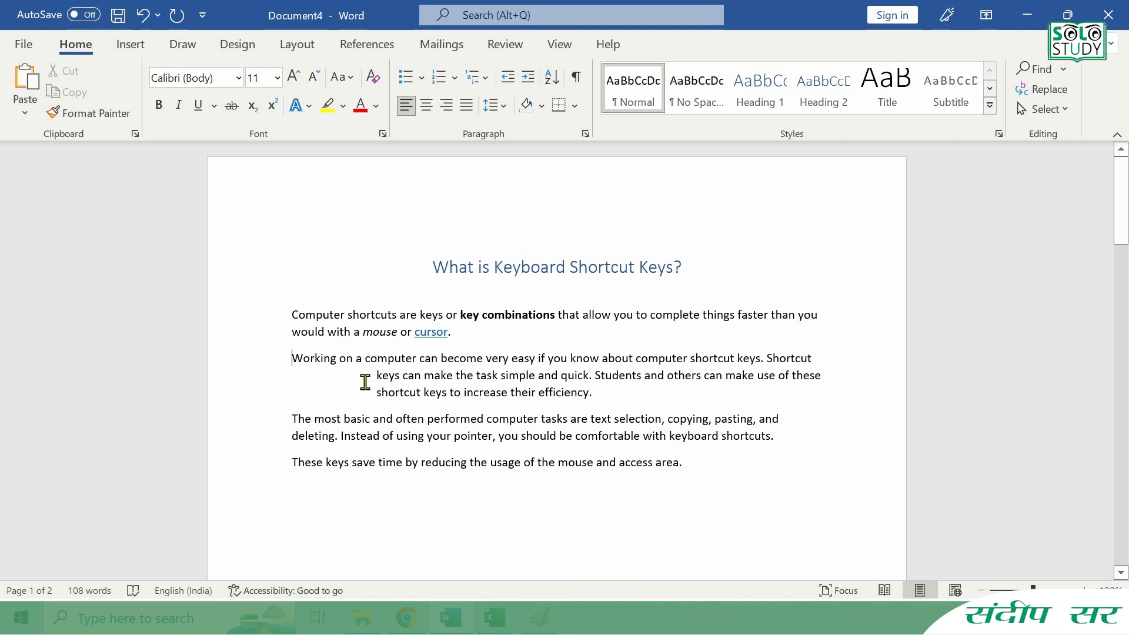
- Switch to Excel and create a table from the range F7:H12 without using existing headers
left_click(496, 621)
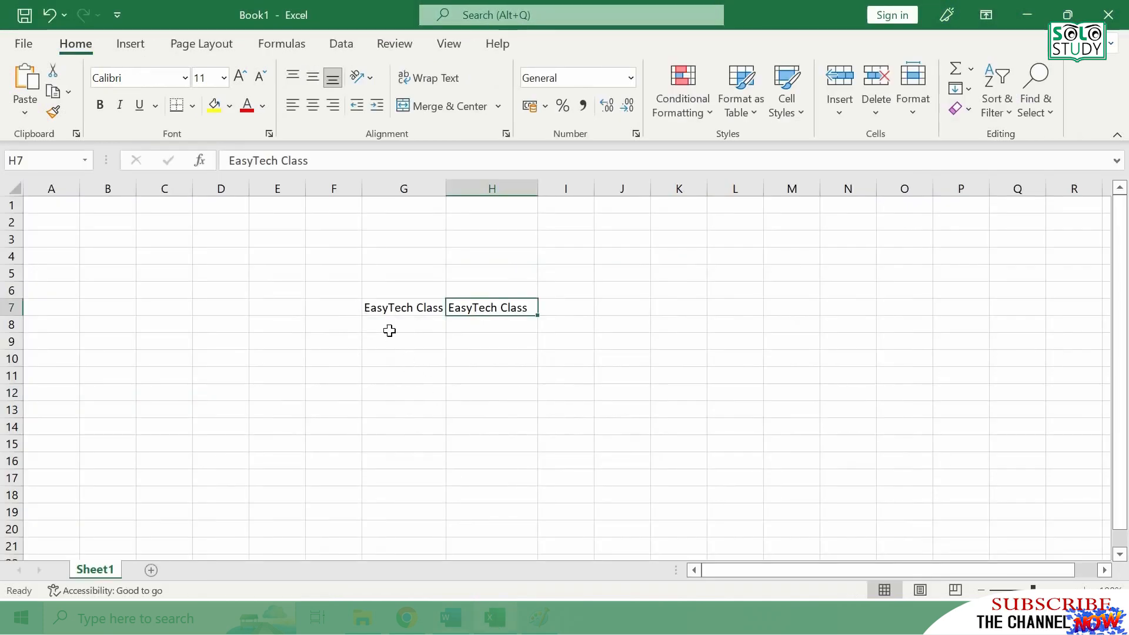
left_click_drag(359, 303, 511, 392)
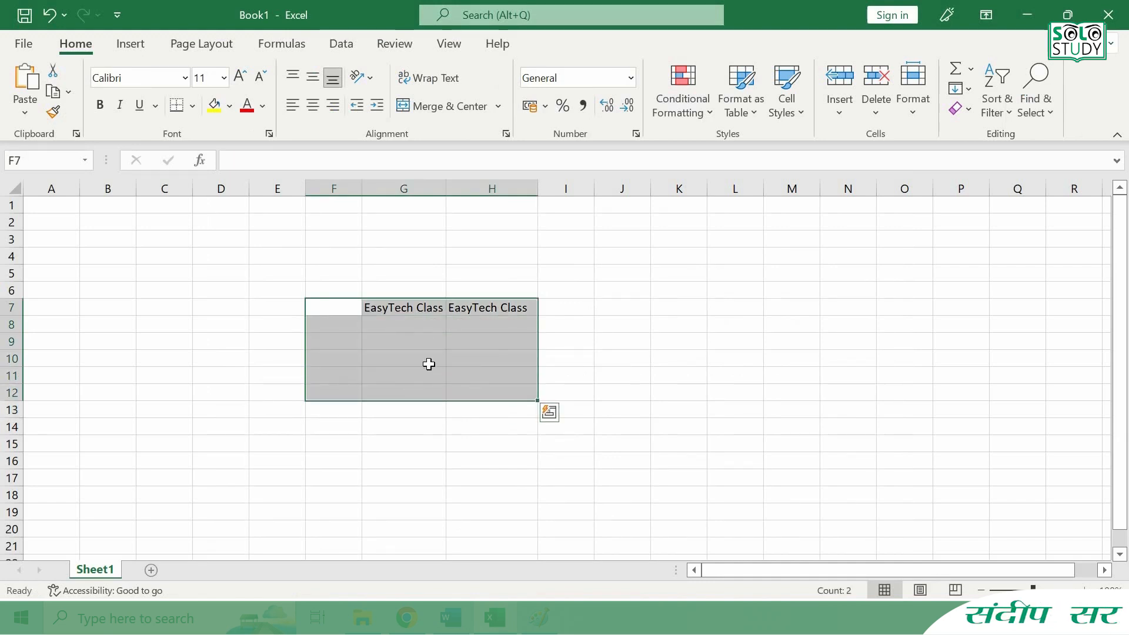
key("ctrl+t")
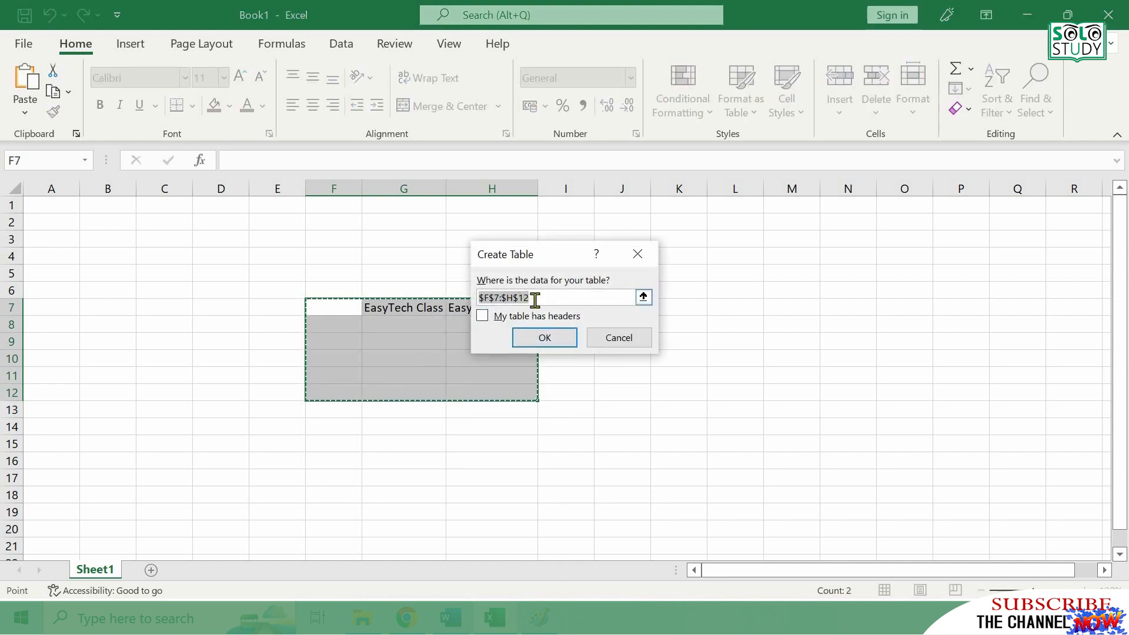
left_click(544, 340)
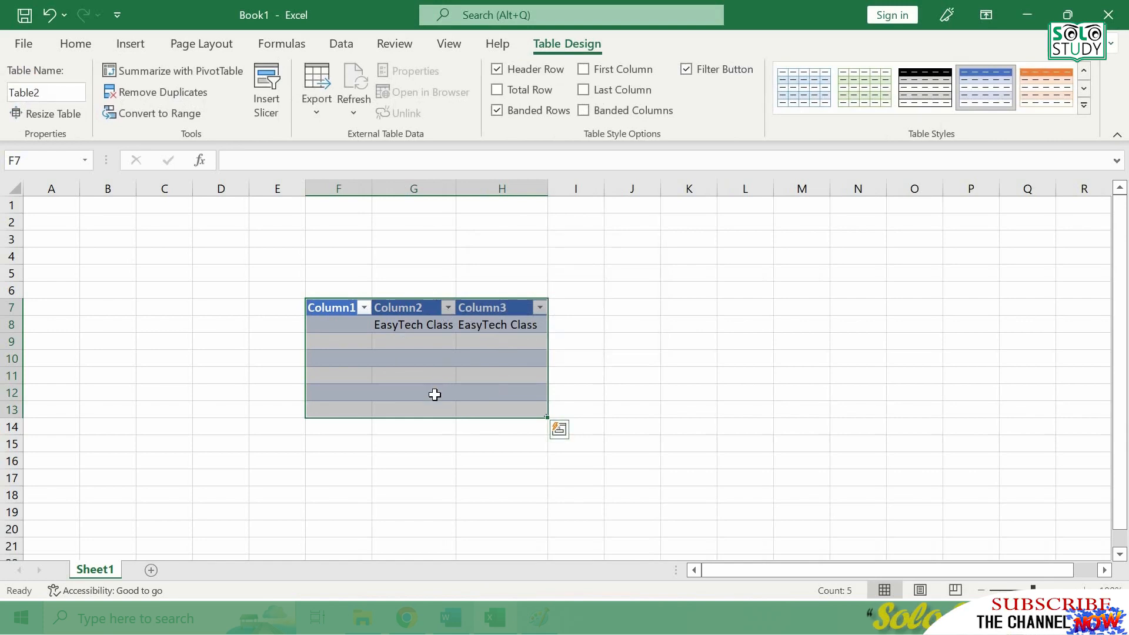
- Switch to Chrome and open a new browser tab
left_click(407, 618)
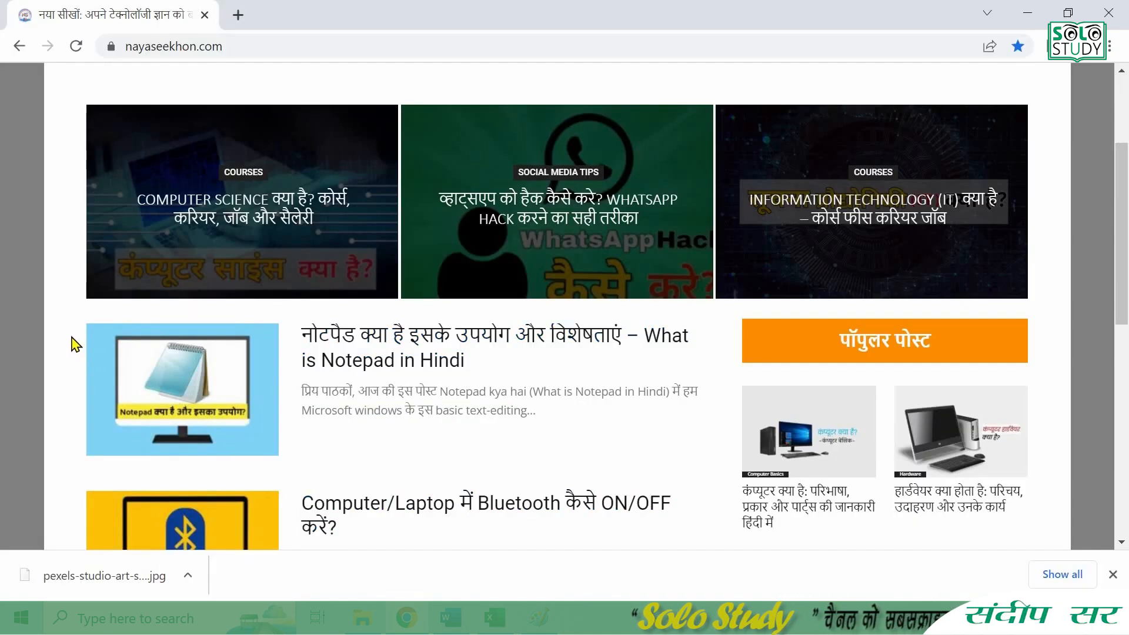
key("ctrl+t")
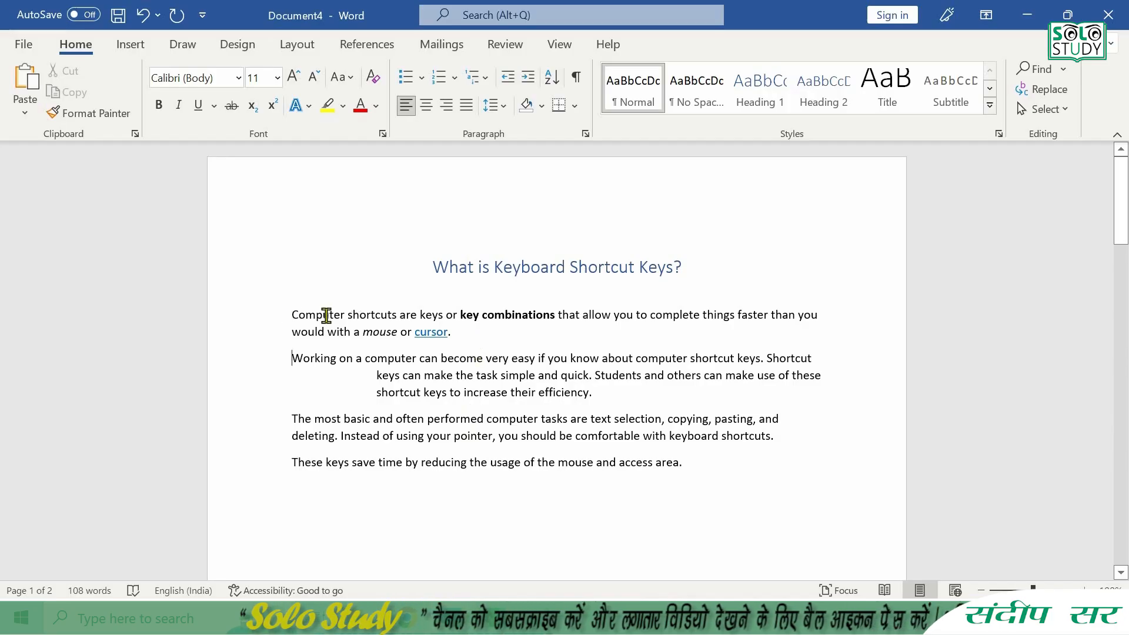
- In Word, underline "Computer shortcuts" in the first paragraph and paste the copied document text below the last paragraph on page one
left_click_drag(327, 316, 390, 318)
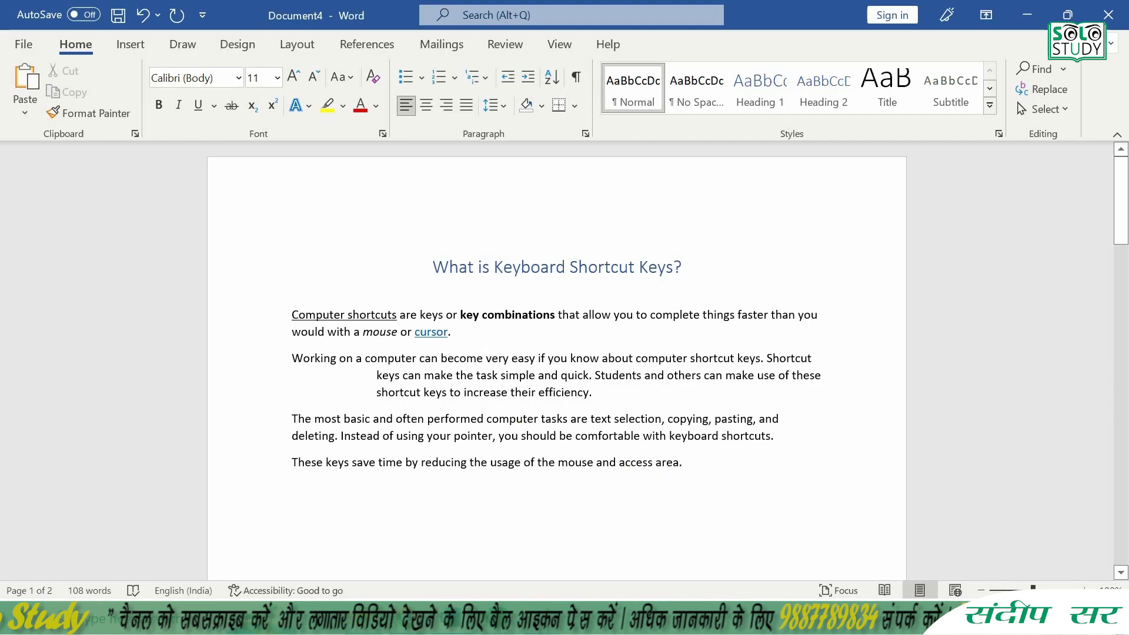
scroll(694, 469, "down", 4)
key("ctrl+v")
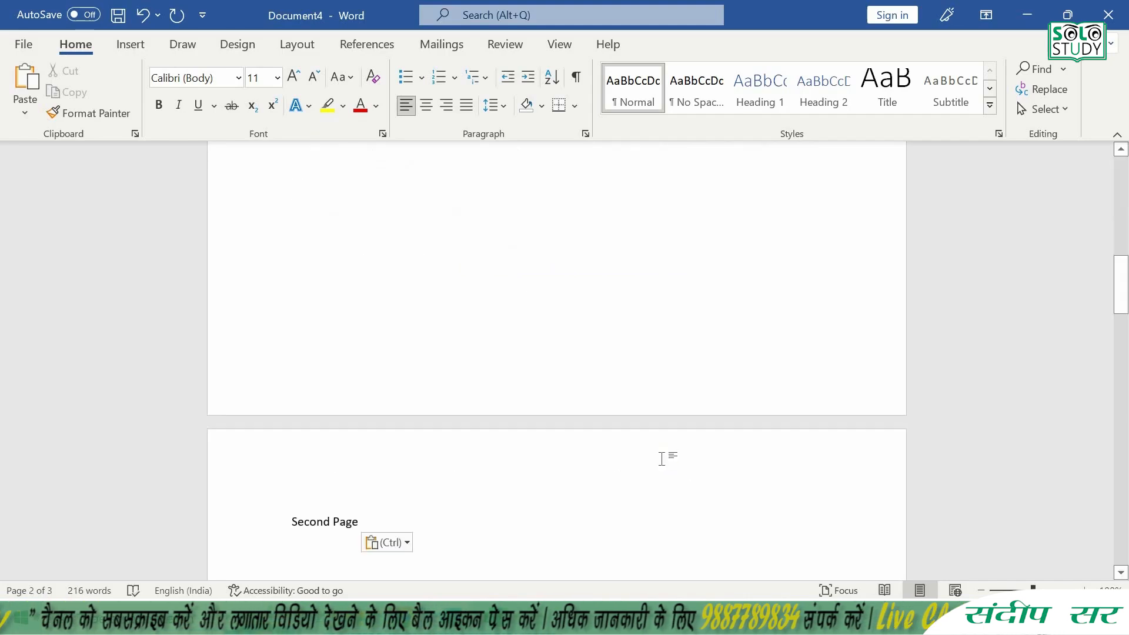
scroll(662, 459, "down", 5)
scroll(471, 258, "up", 2)
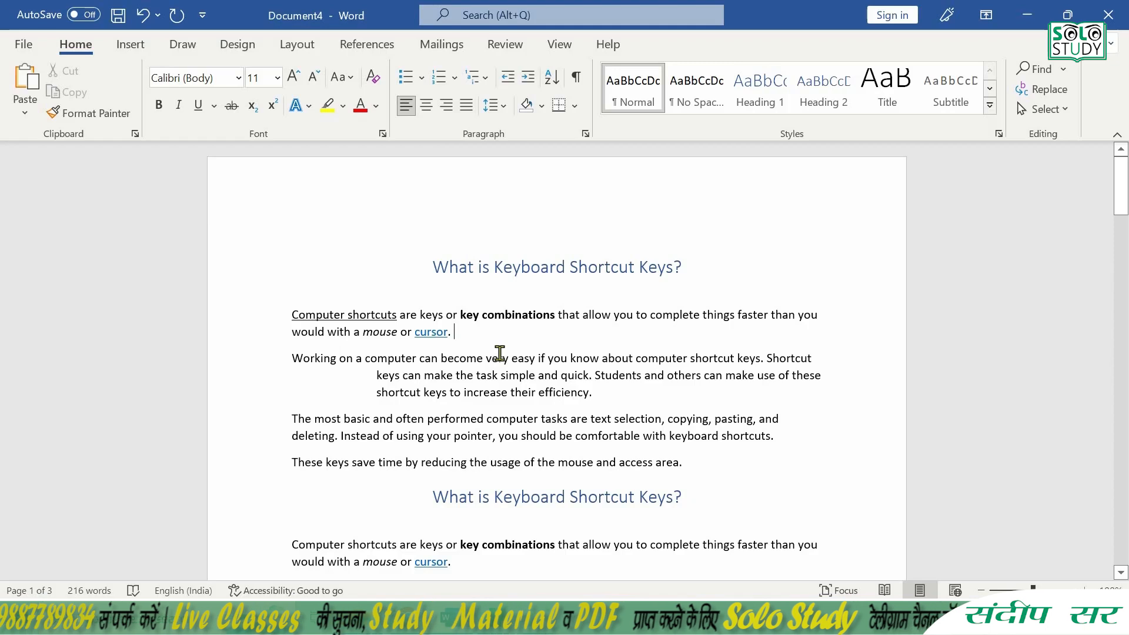
- Move the hanging-indent paragraph "Working on a computer…" to below the last paragraph of the pasted copy, leaving an empty line above it
left_click_drag(293, 362, 587, 398)
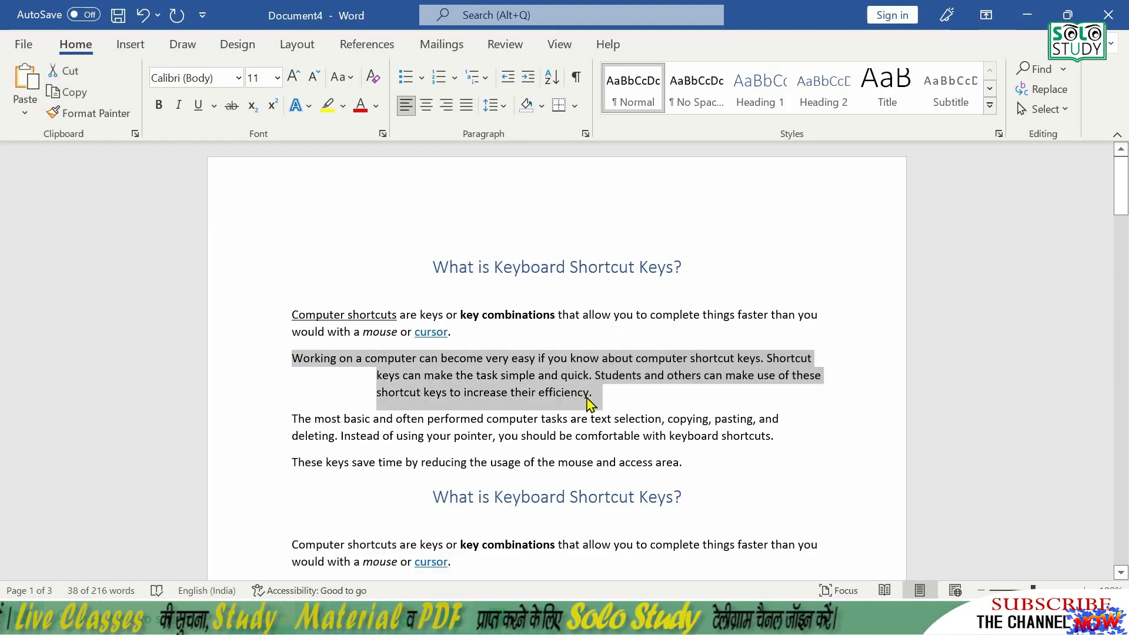
key("ctrl+x")
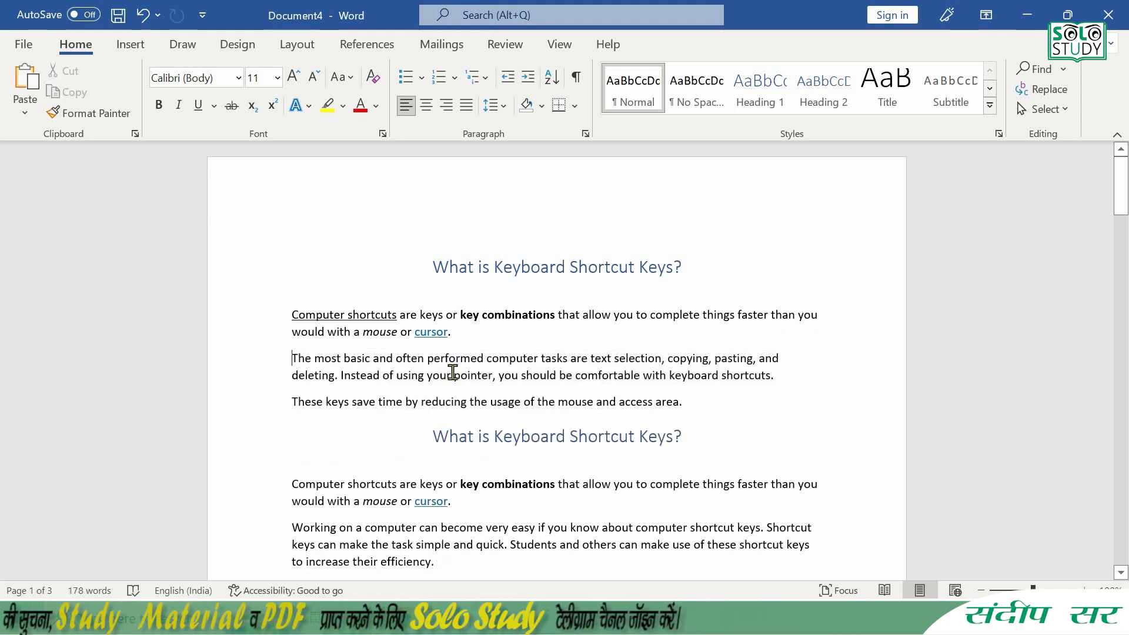
scroll(550, 383, "down", 5)
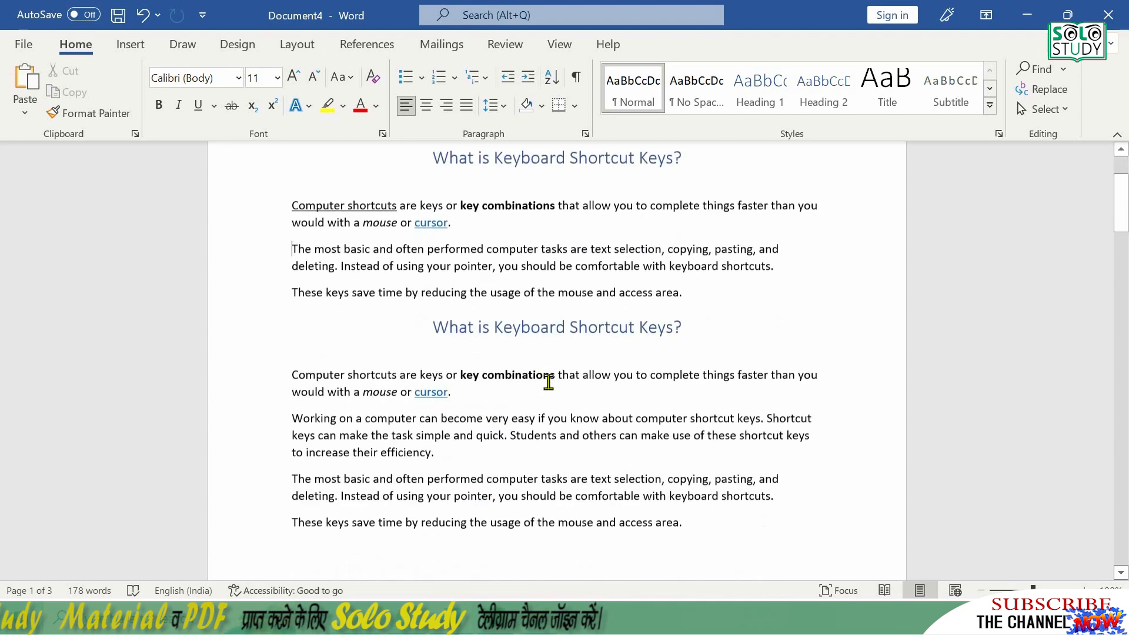
left_click(712, 386)
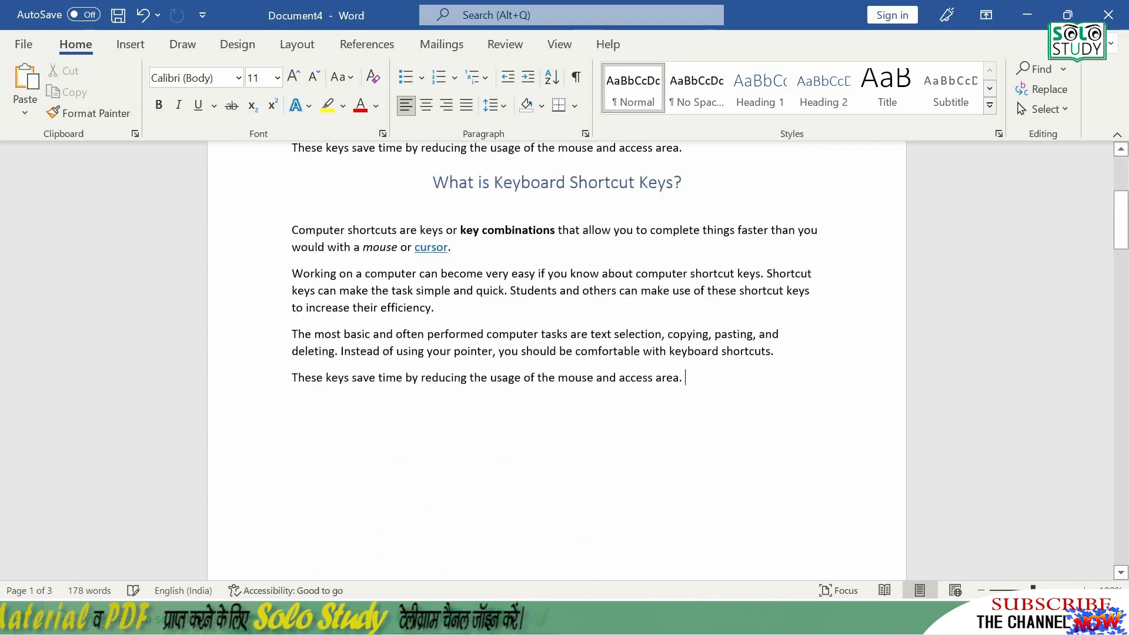
key("Return")
key("Return")
key("ctrl+v")
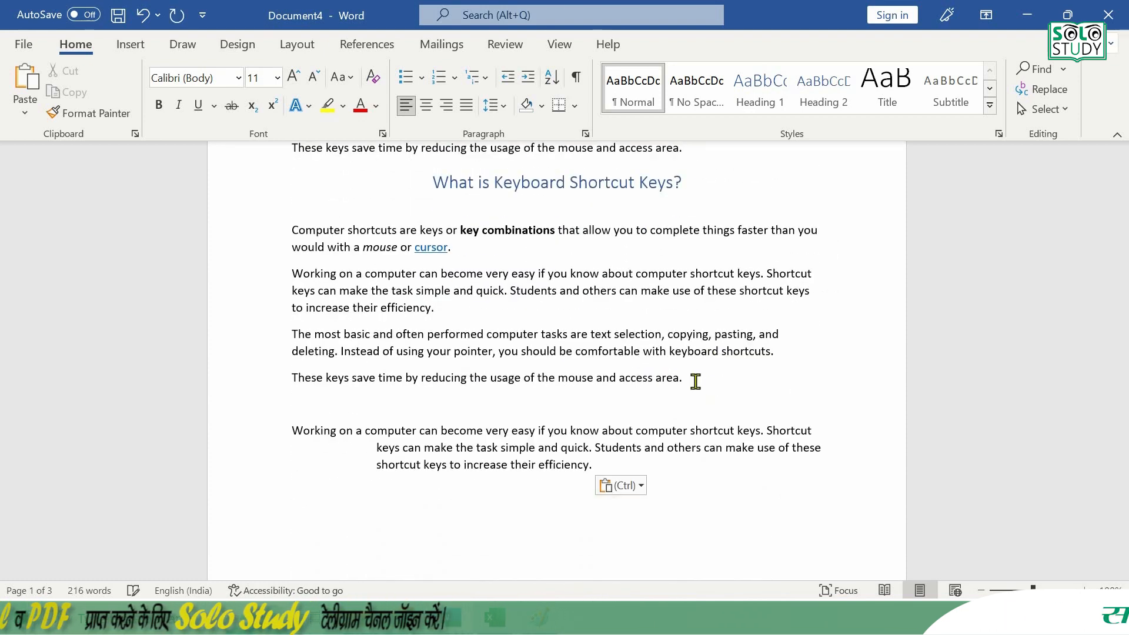
scroll(471, 263, "up", 5)
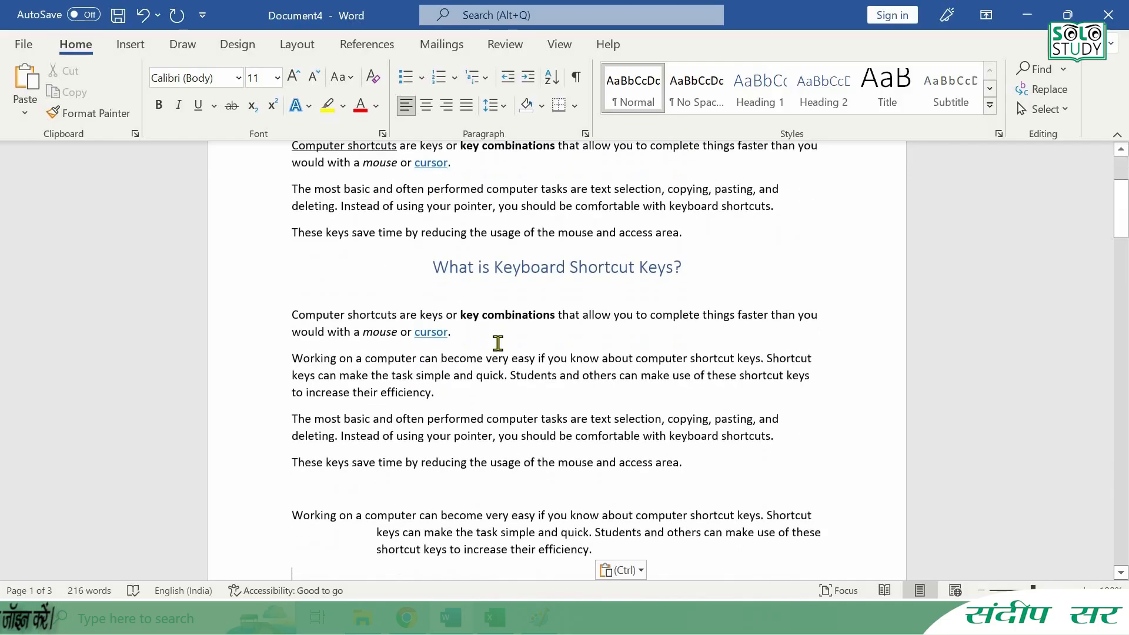
- Delete the moved hanging-indent paragraph at the end of the text and undo the deletion
scroll(496, 343, "down", 3)
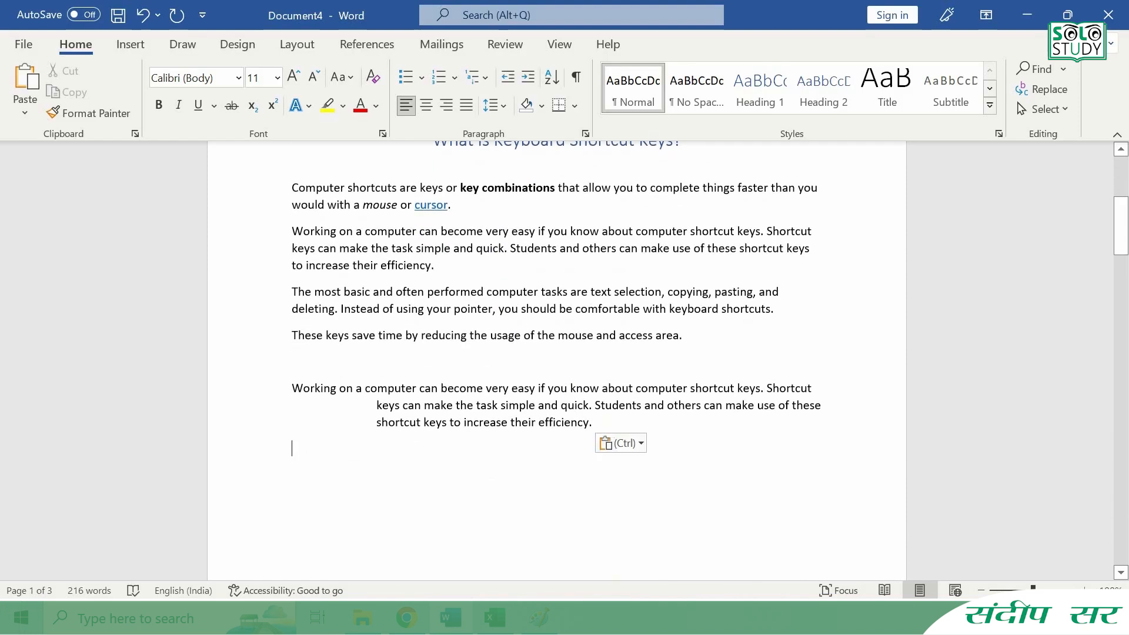
key("Return")
left_click(291, 389)
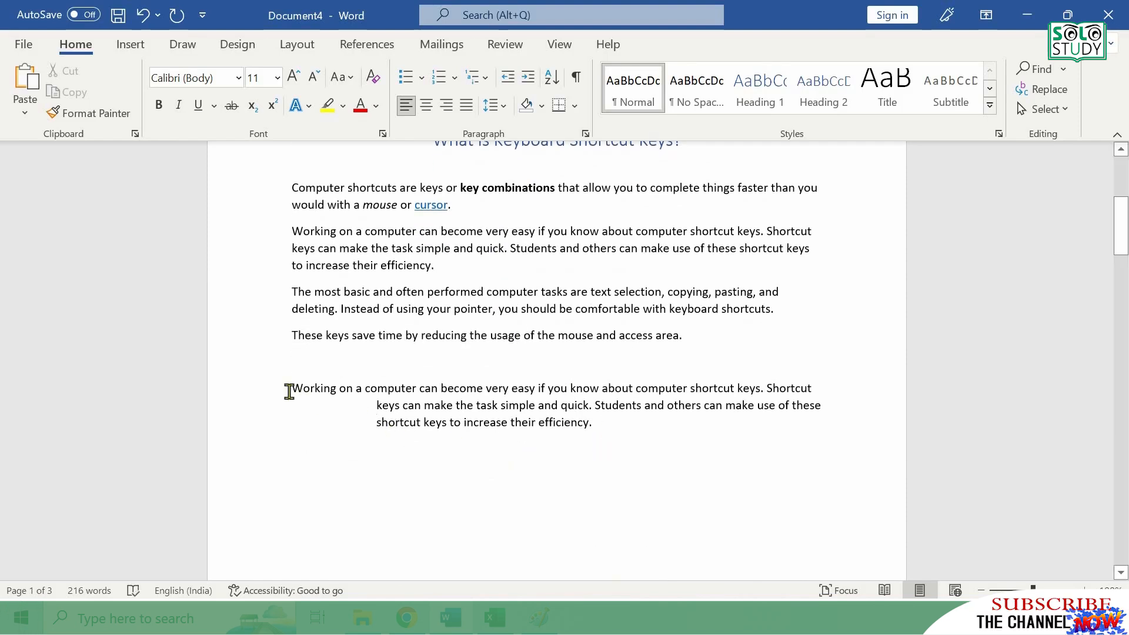
left_click(535, 407, "shift")
left_click(601, 427, "shift")
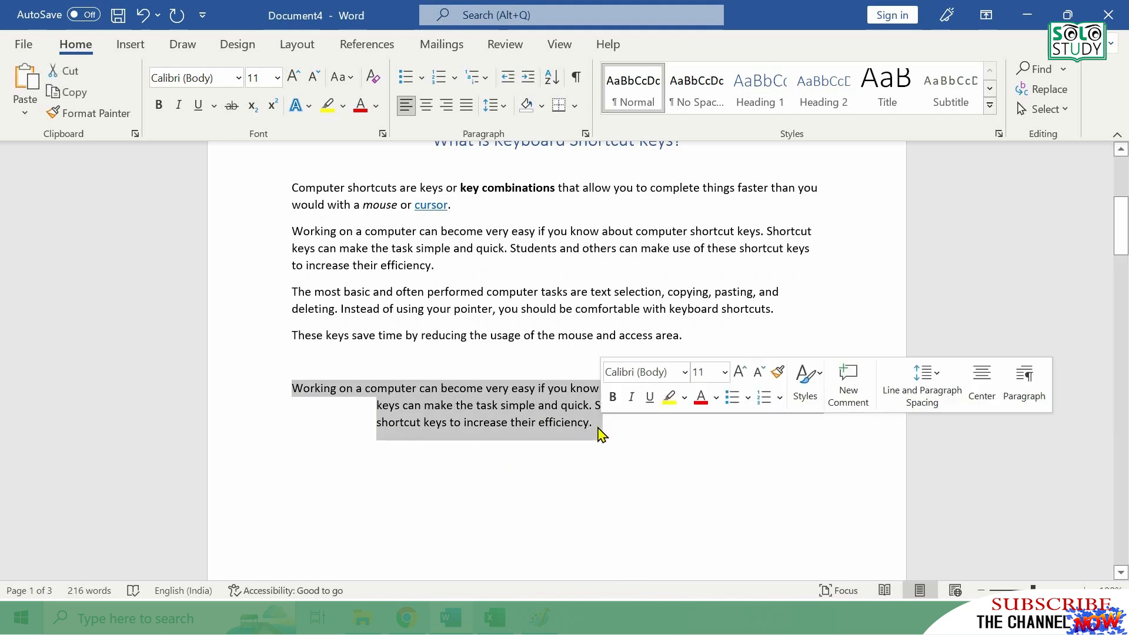
key("Delete")
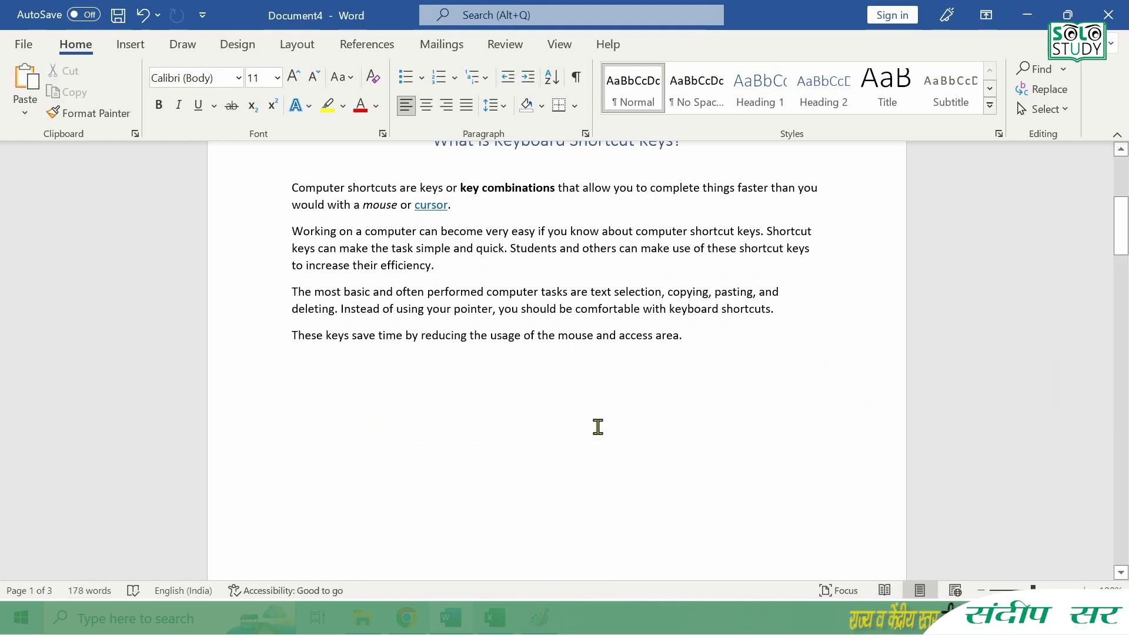
key("ctrl+z")
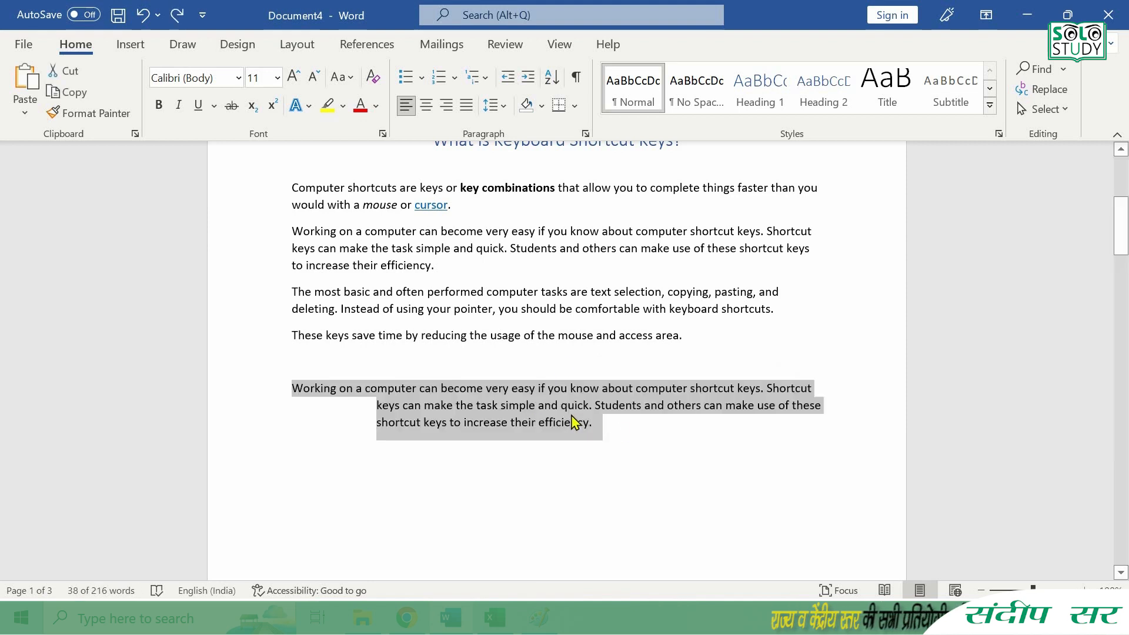
left_click(620, 424)
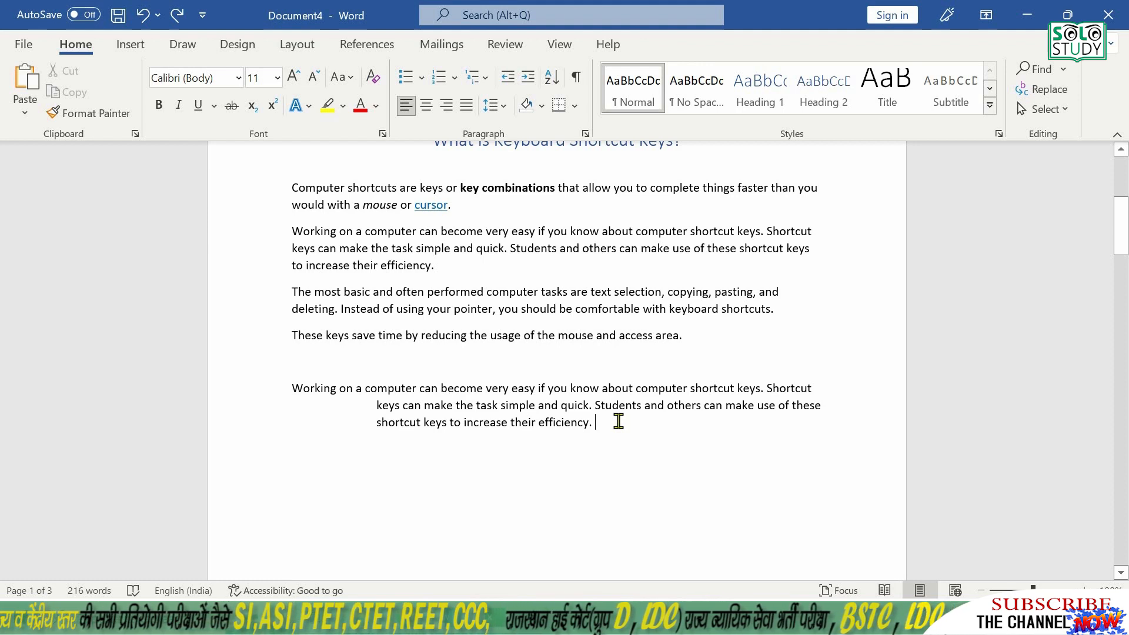
- Redo the deletion of the hanging-indent paragraph, undo it and redo it once more
key("ctrl+z")
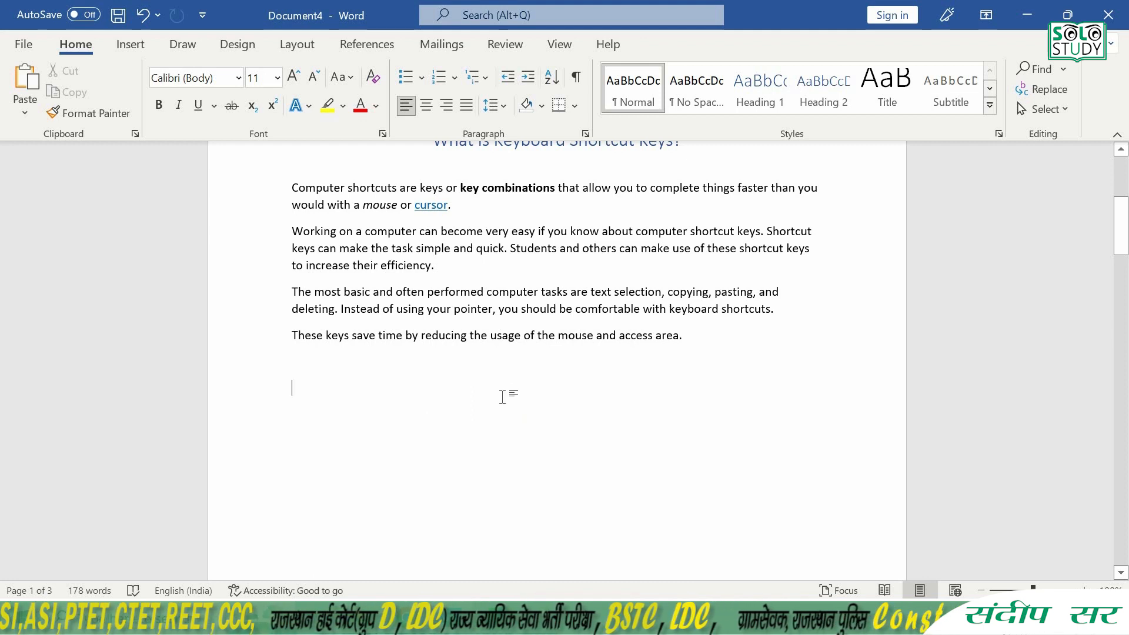
key("ctrl+y")
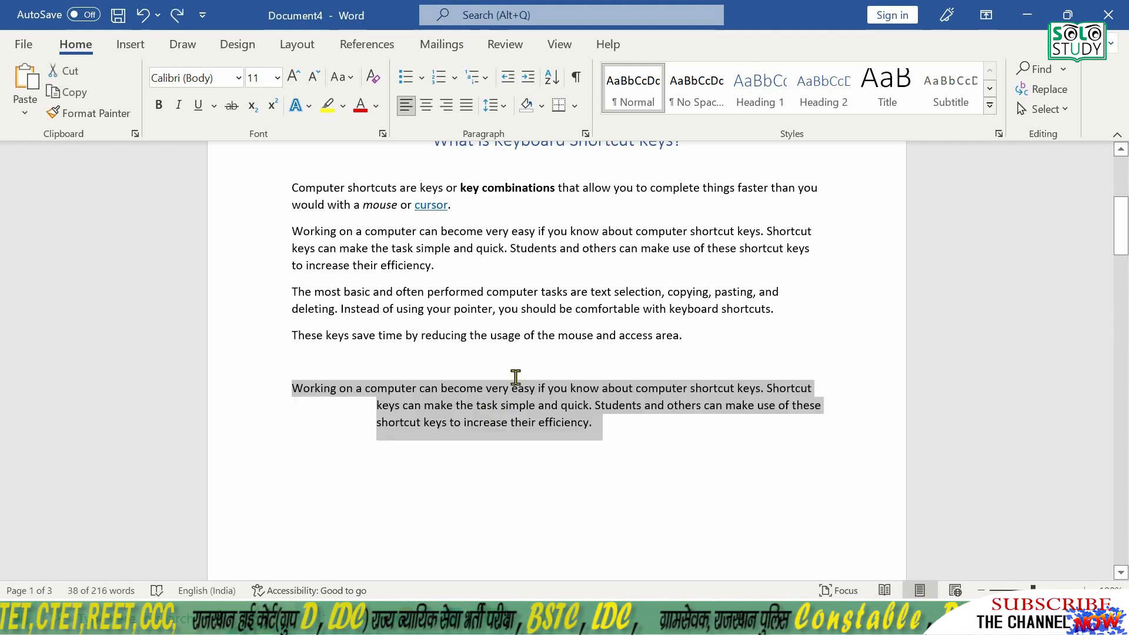
left_click(626, 427)
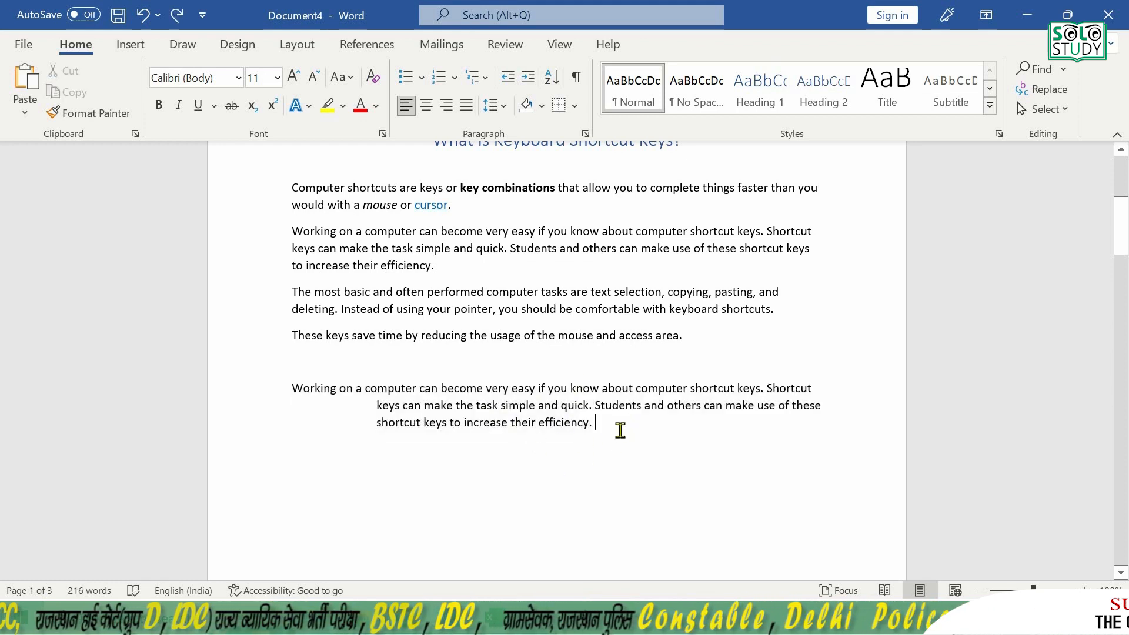
key("ctrl+y")
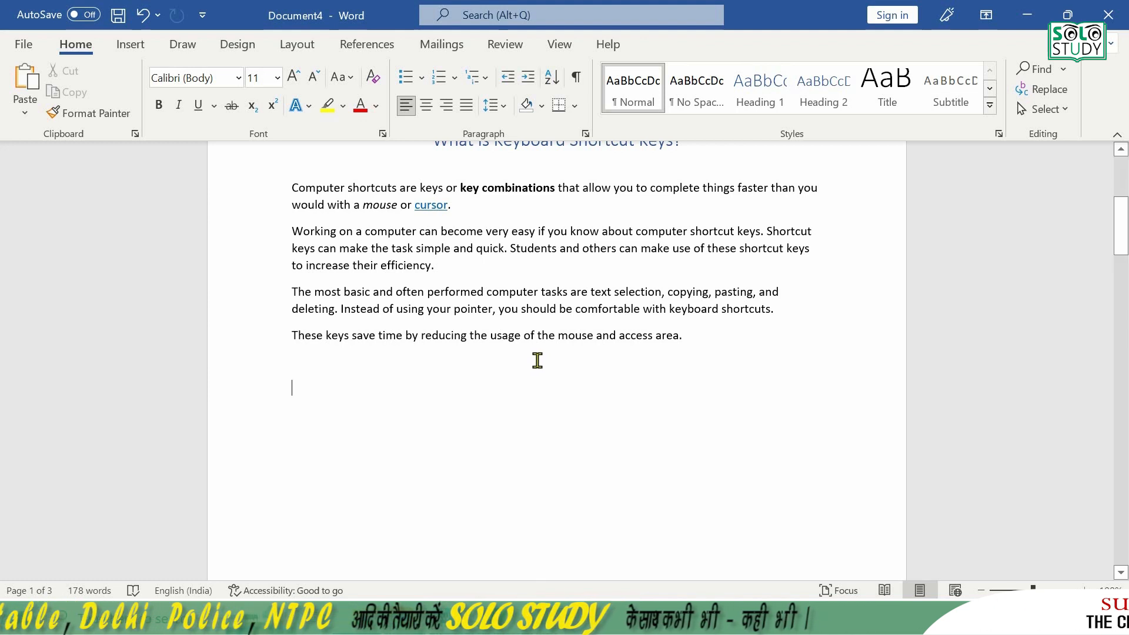
key("ctrl+z")
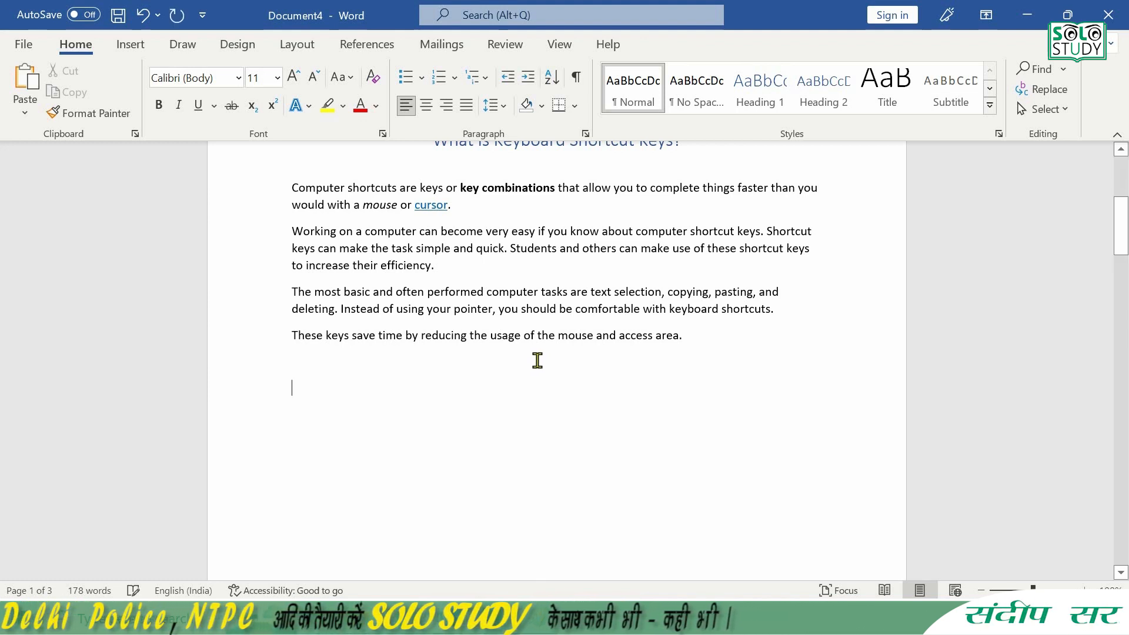